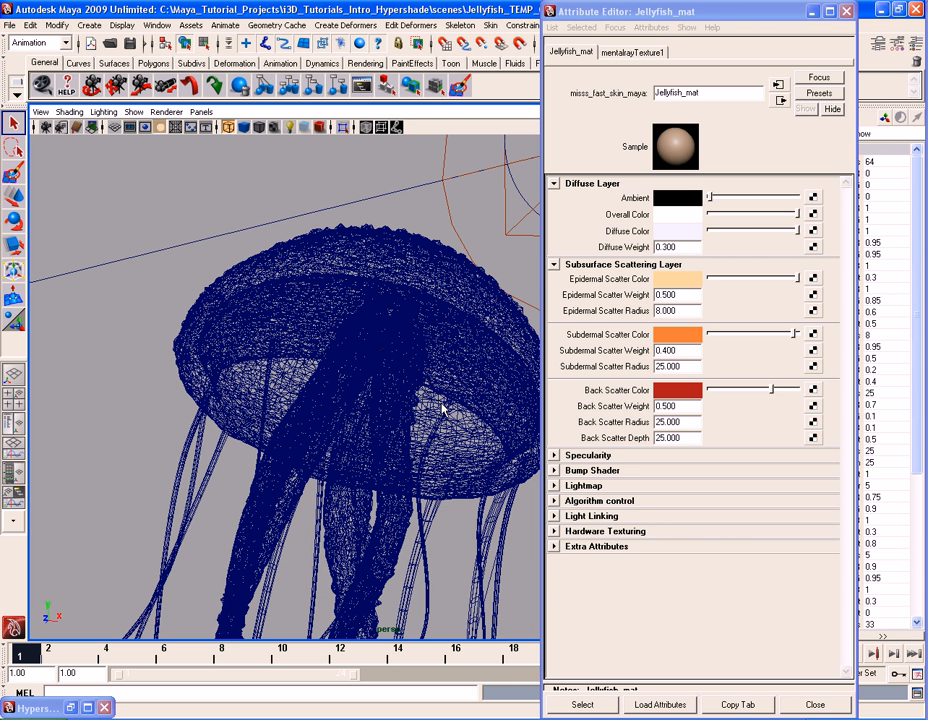
Inspect the Jellyfish_mat shading network in the Hypershade, then minimize its window
{"action": "left_click", "coordinate": [70, 707]}
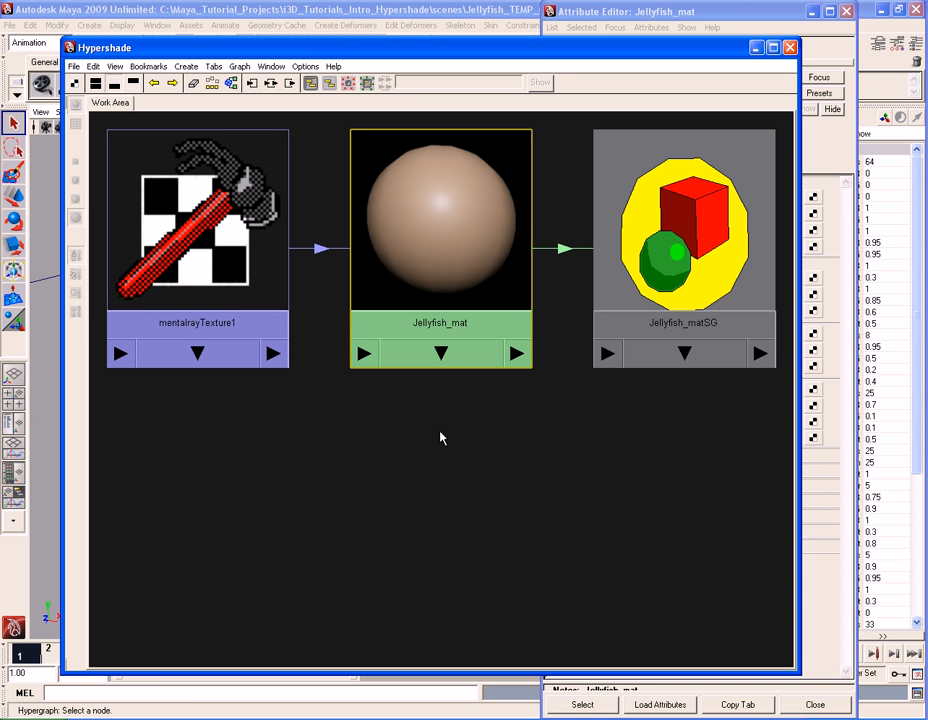
{"action": "scroll", "coordinate": [443, 434], "scroll_direction": "down", "scroll_amount": 4}
{"action": "scroll", "coordinate": [440, 437], "scroll_direction": "up", "scroll_amount": 1}
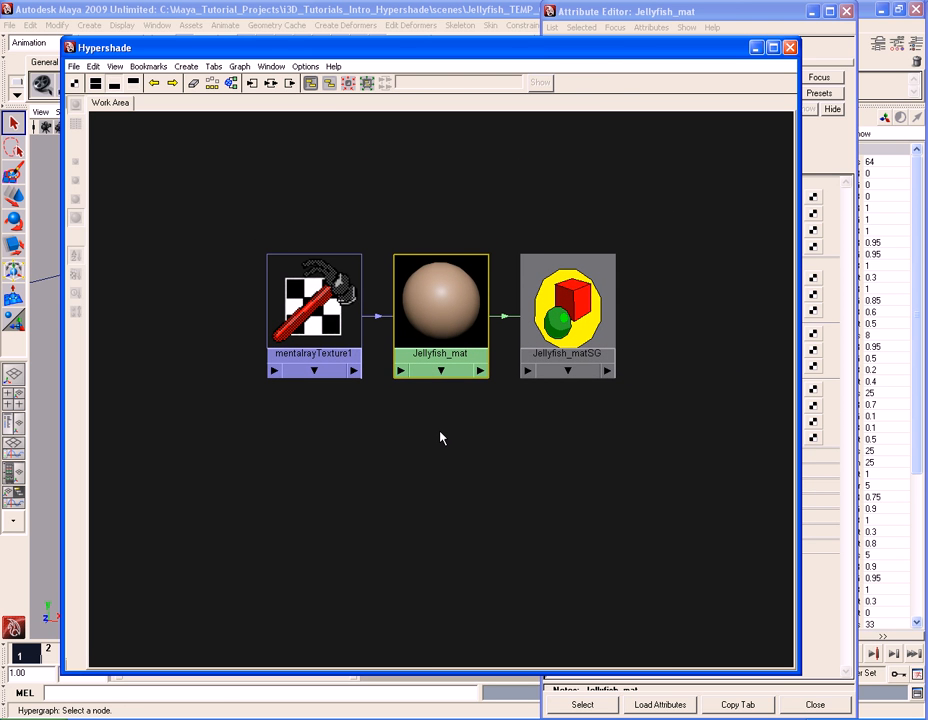
{"action": "left_click", "coordinate": [757, 47]}
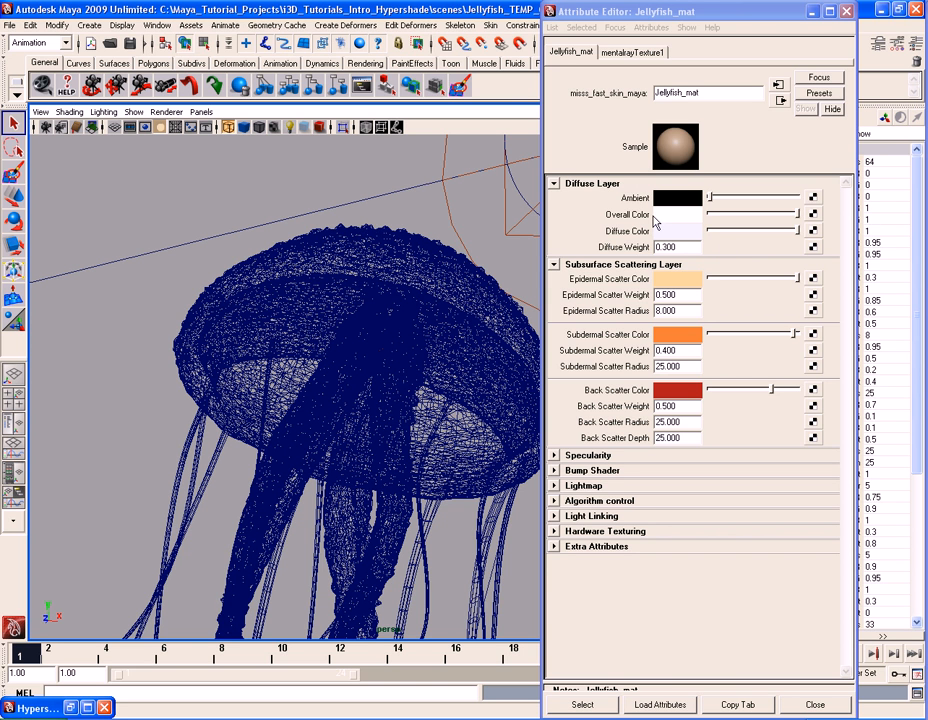
Connect a File texture to Jellyfish_mat's Overall Color and load JellyFish_Color.jpg from the Jellyfish folder
{"action": "left_click", "coordinate": [813, 214]}
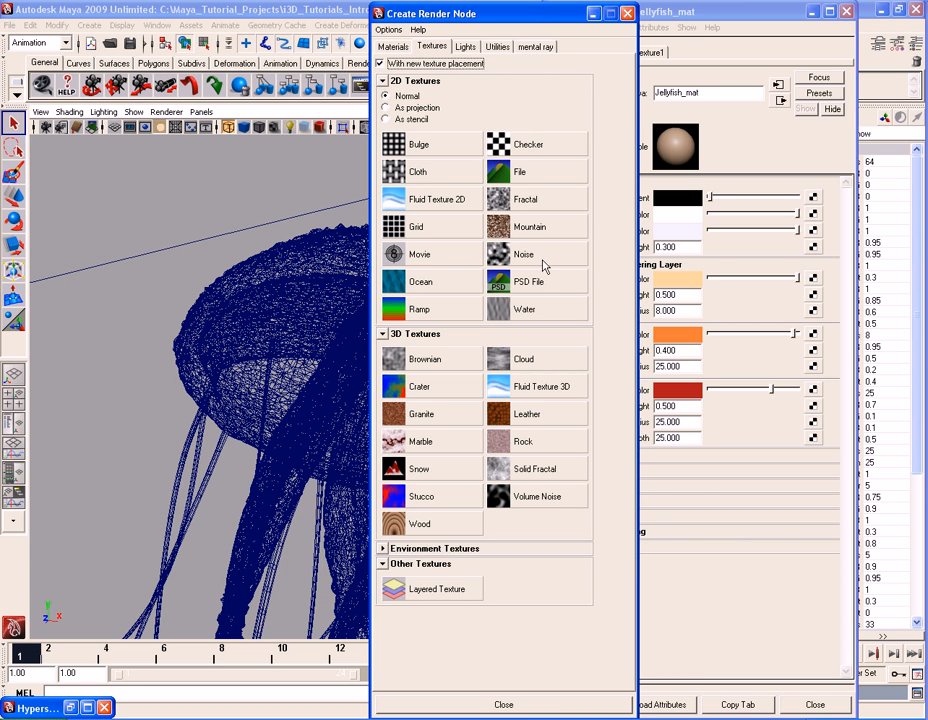
{"action": "left_click", "coordinate": [535, 173]}
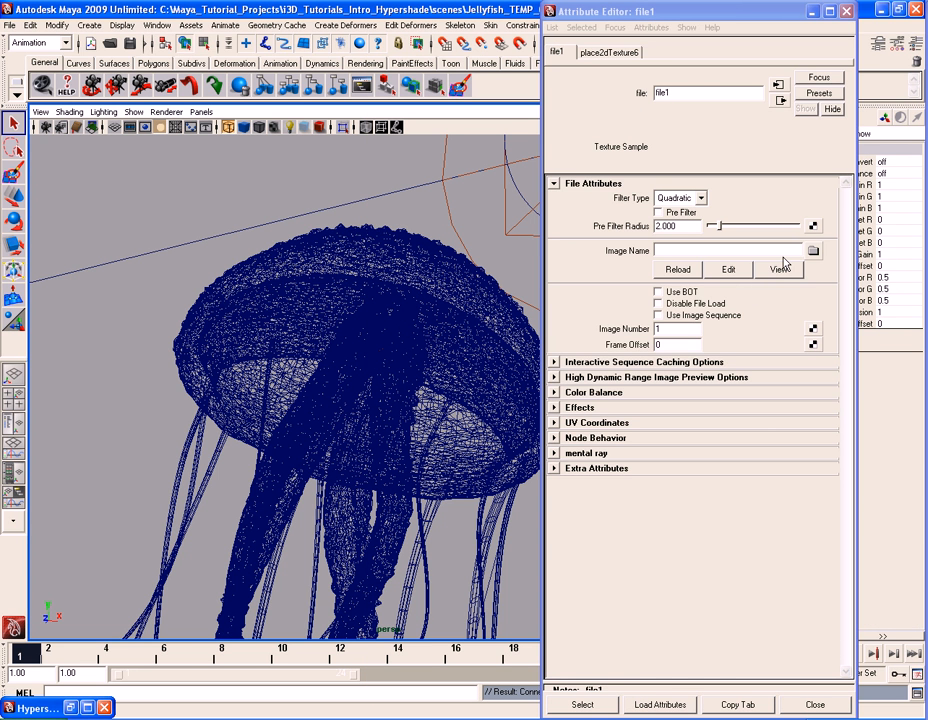
{"action": "left_click", "coordinate": [813, 250]}
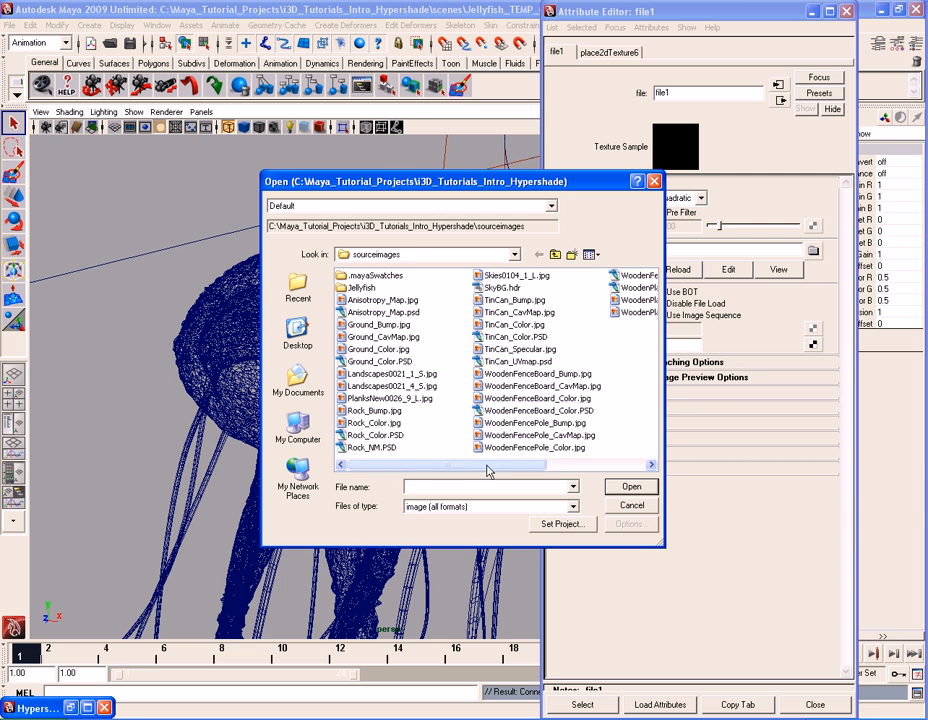
{"action": "mouse_move", "coordinate": [503, 466]}
{"action": "left_mouse_down"}
{"action": "mouse_move", "coordinate": [538, 467]}
{"action": "mouse_move", "coordinate": [504, 466]}
{"action": "left_mouse_up"}
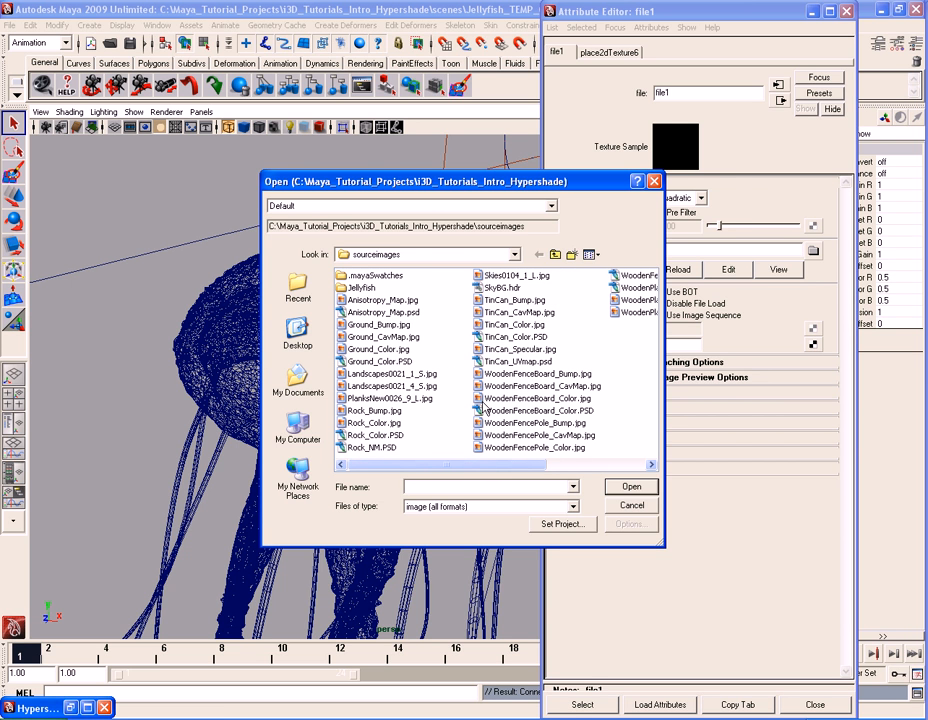
{"action": "double_click", "coordinate": [365, 288]}
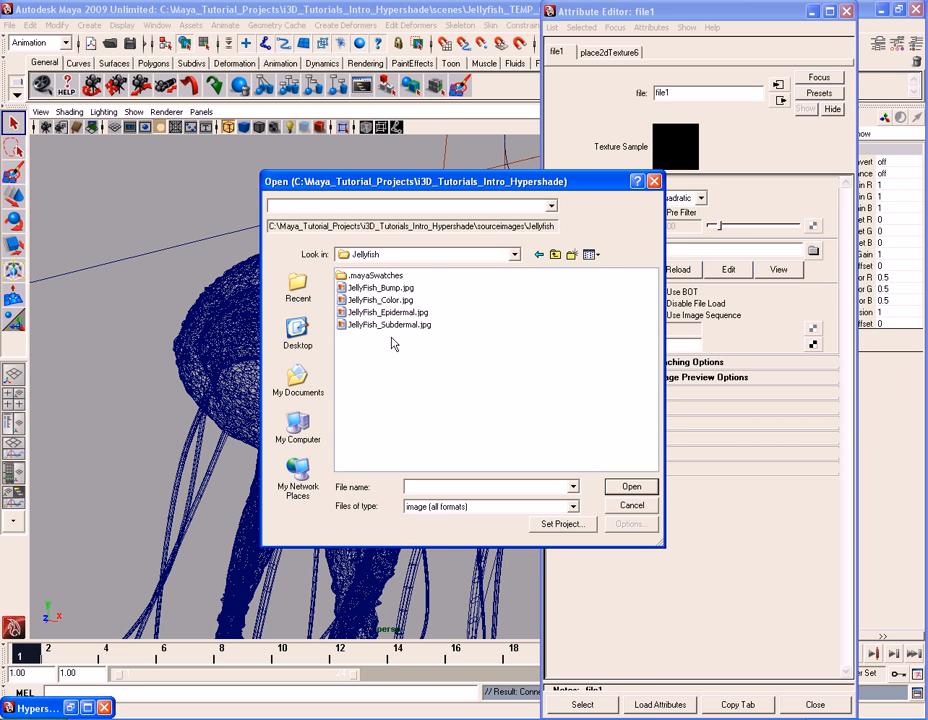
{"action": "left_click", "coordinate": [402, 301]}
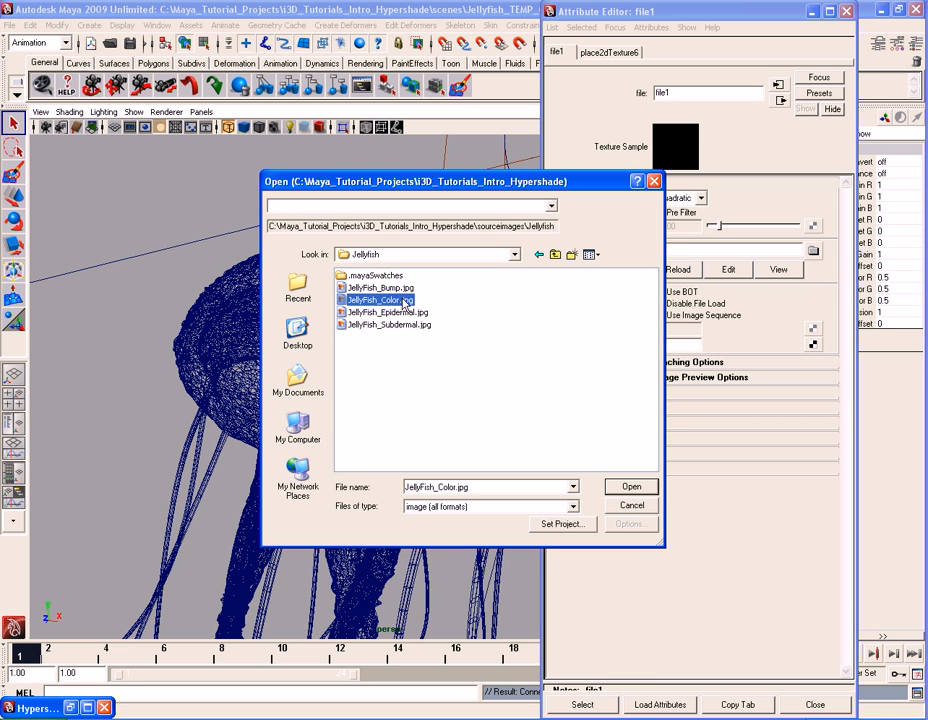
{"action": "double_click", "coordinate": [404, 302]}
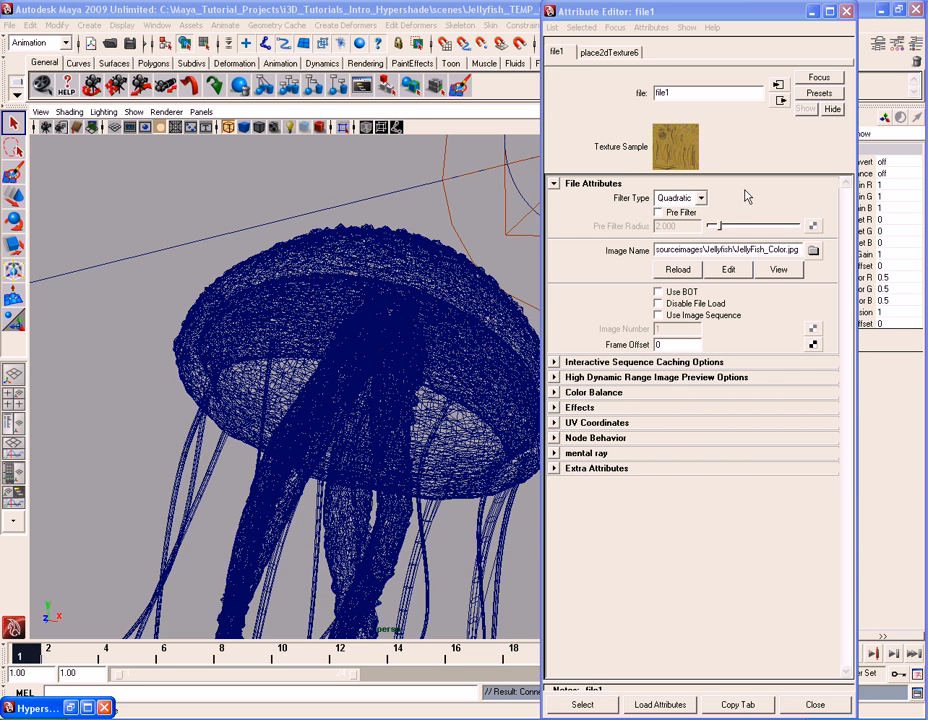
Preview the loaded color map, set its filter type to Mipmap, and return to the Jellyfish_mat attributes
{"action": "left_click", "coordinate": [777, 269]}
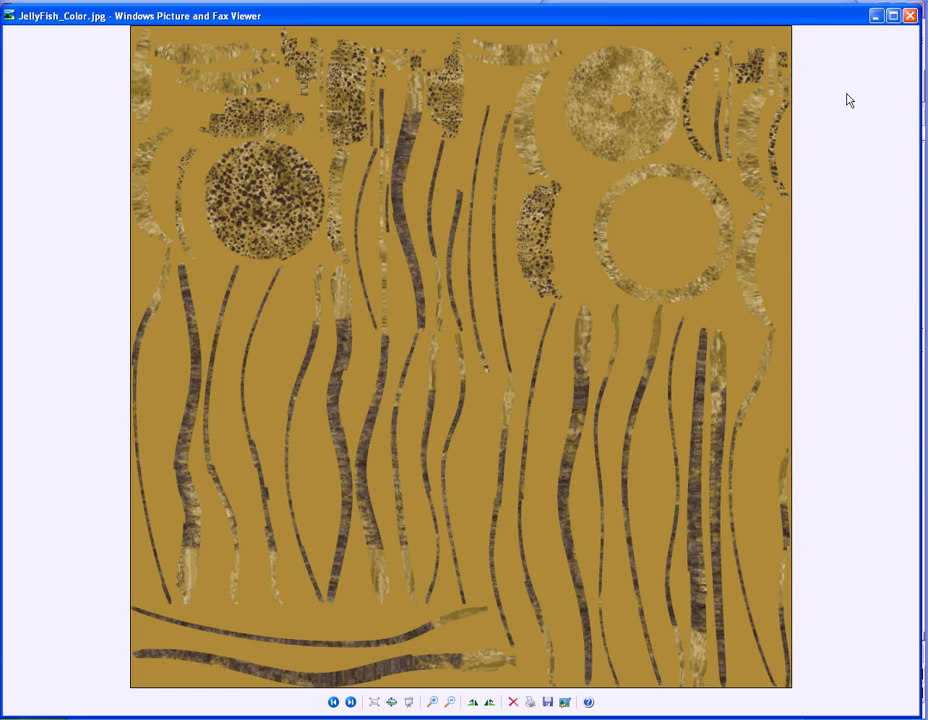
{"action": "left_click", "coordinate": [910, 16]}
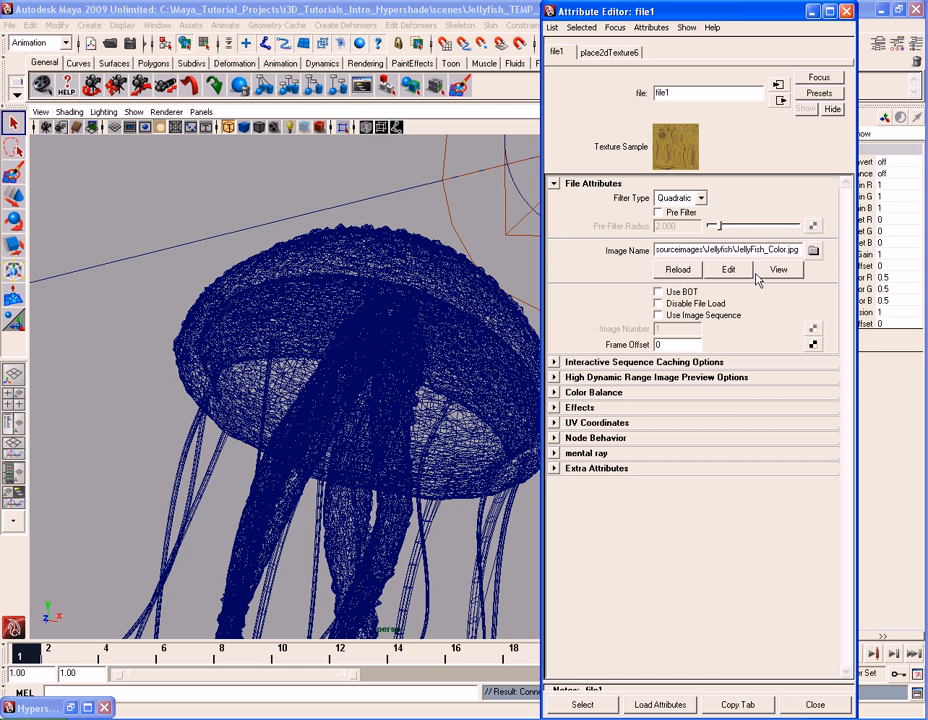
{"action": "left_click", "coordinate": [700, 198]}
{"action": "left_click", "coordinate": [670, 226]}
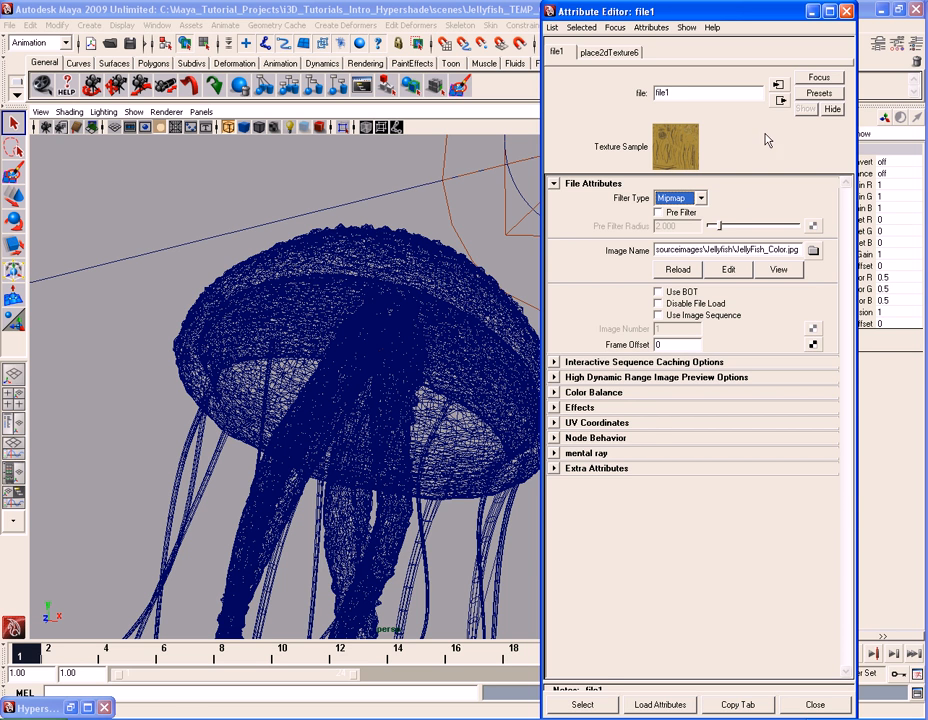
{"action": "left_click", "coordinate": [781, 103]}
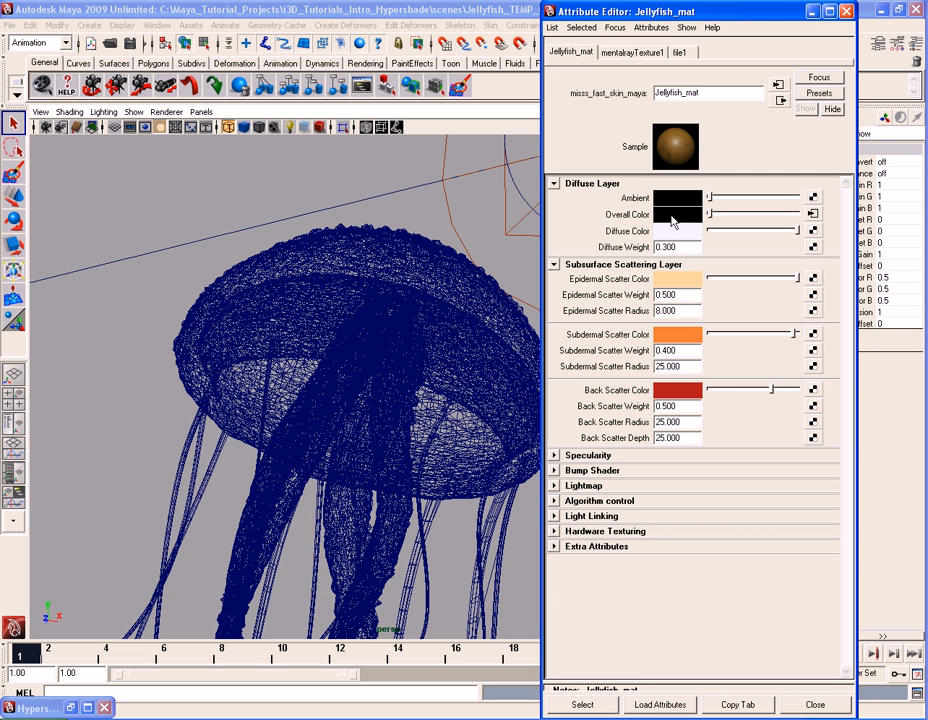
Render a region around the jellyfish's bell and upper tentacles in the Render View, keeping the material attributes visible beside it
{"action": "left_click", "coordinate": [467, 28]}
{"action": "left_click_drag", "start_coordinate": [640, 12], "coordinate": [650, 77]}
{"action": "left_click", "coordinate": [614, 44]}
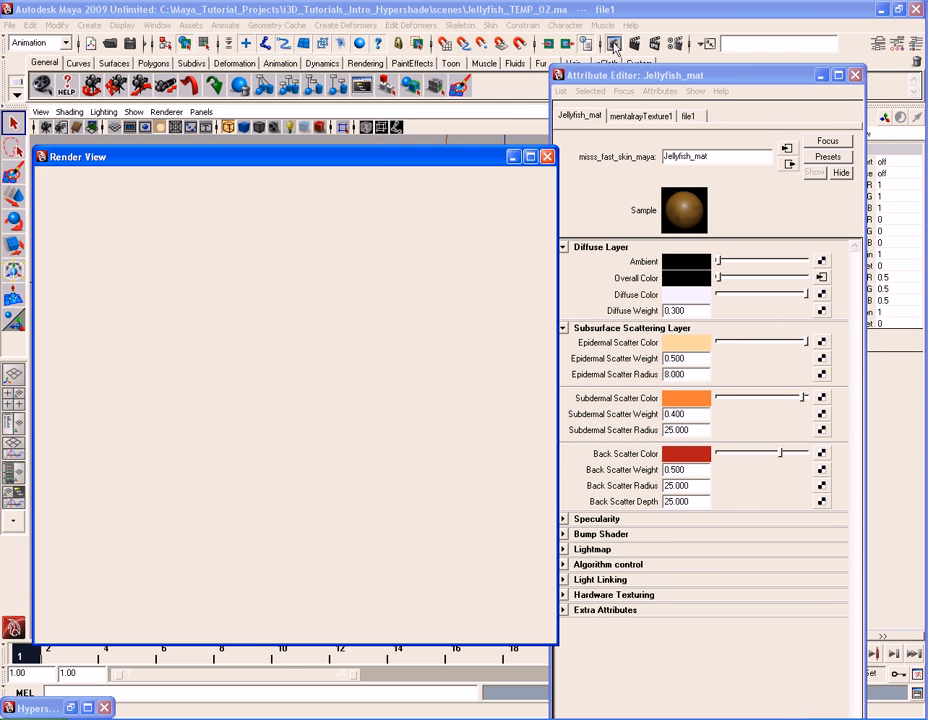
{"action": "left_click_drag", "start_coordinate": [159, 323], "coordinate": [404, 570]}
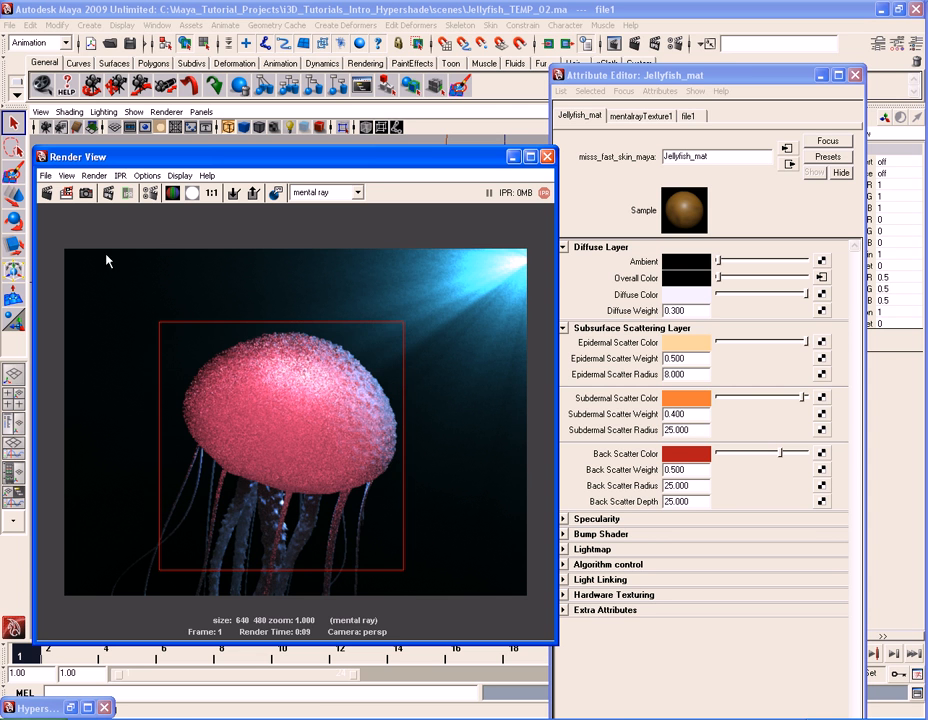
{"action": "left_click", "coordinate": [64, 192]}
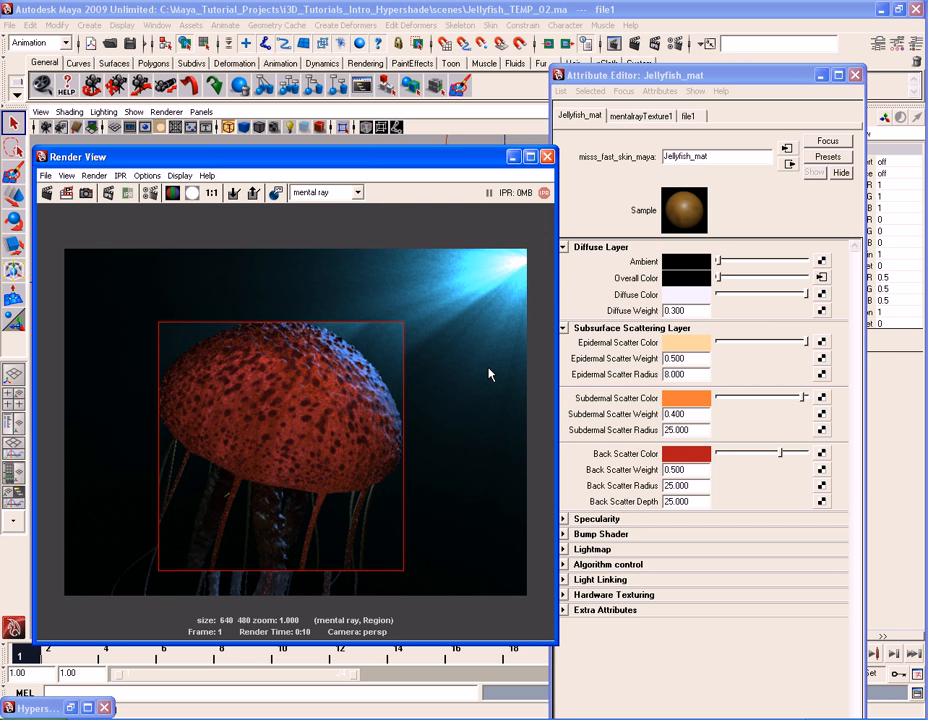
{"action": "left_click", "coordinate": [739, 321]}
{"action": "left_click_drag", "start_coordinate": [483, 158], "coordinate": [452, 160]}
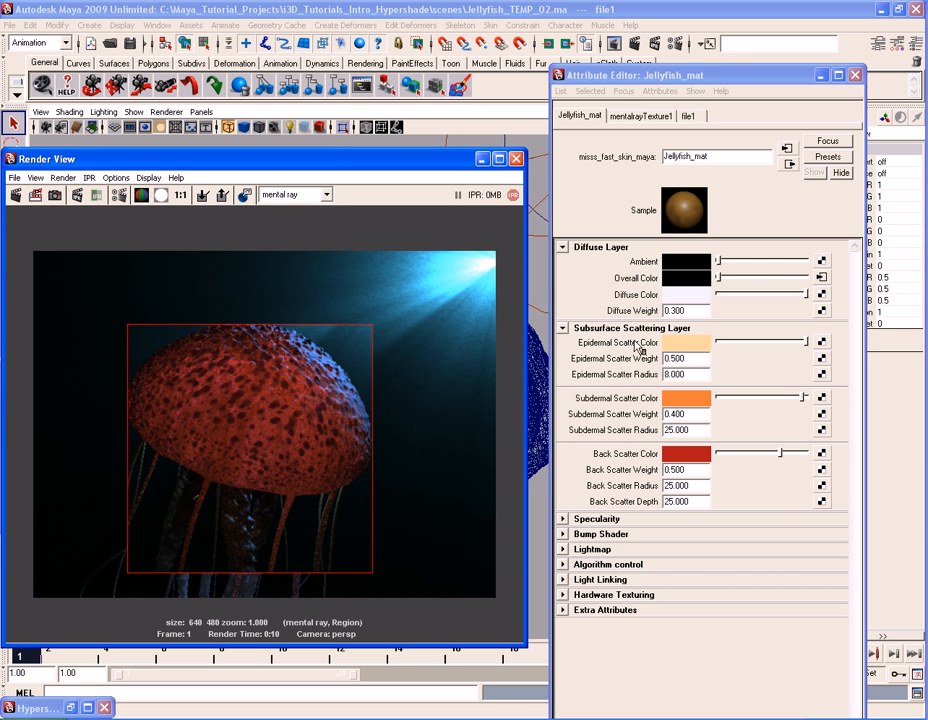
Connect a File texture to Epidermal Scatter Color and load JellyFish_Epidermal.jpg into it
{"action": "left_click", "coordinate": [822, 342]}
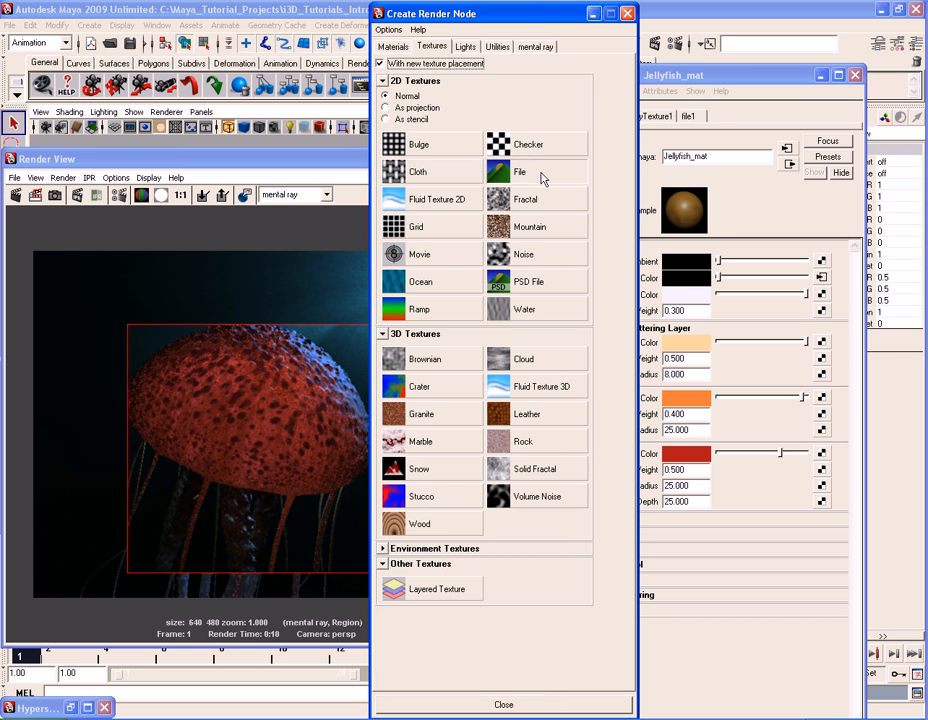
{"action": "left_click", "coordinate": [538, 177]}
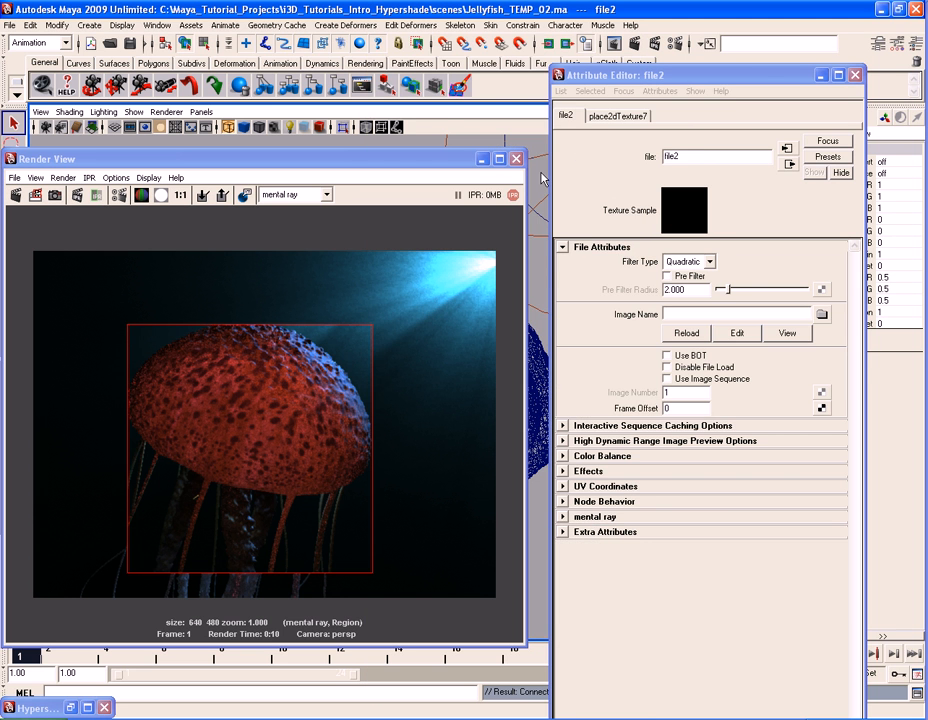
{"action": "left_click", "coordinate": [822, 316]}
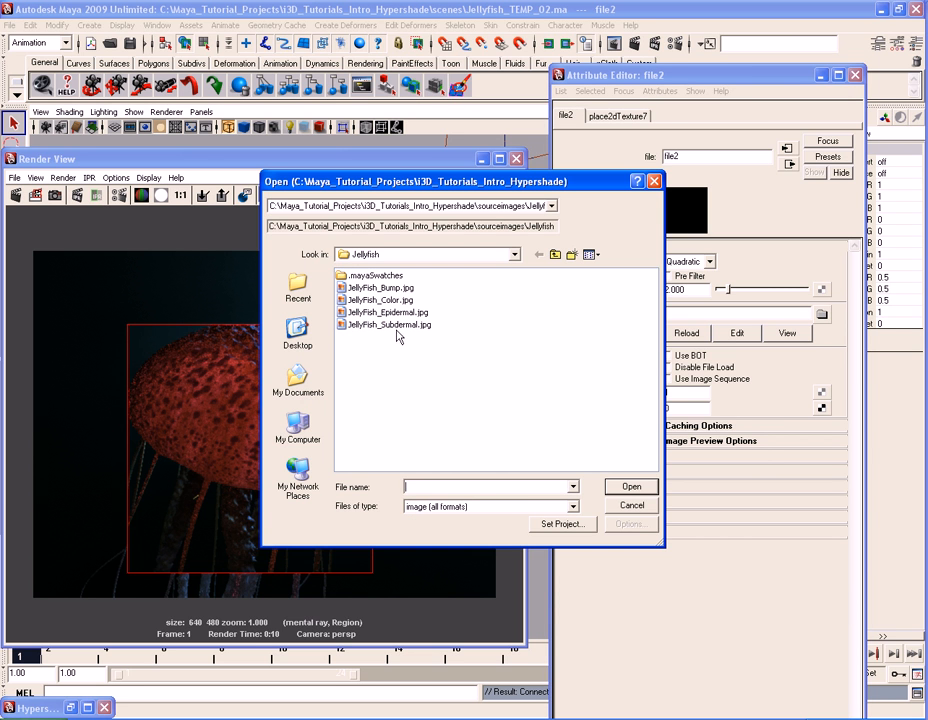
{"action": "left_click", "coordinate": [387, 313]}
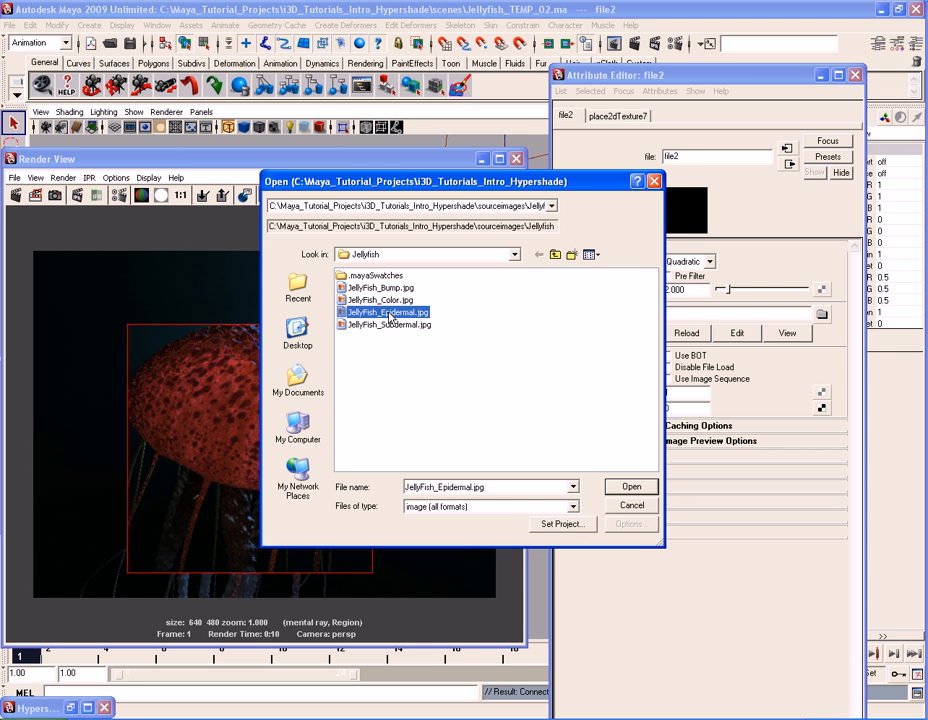
{"action": "double_click", "coordinate": [395, 314]}
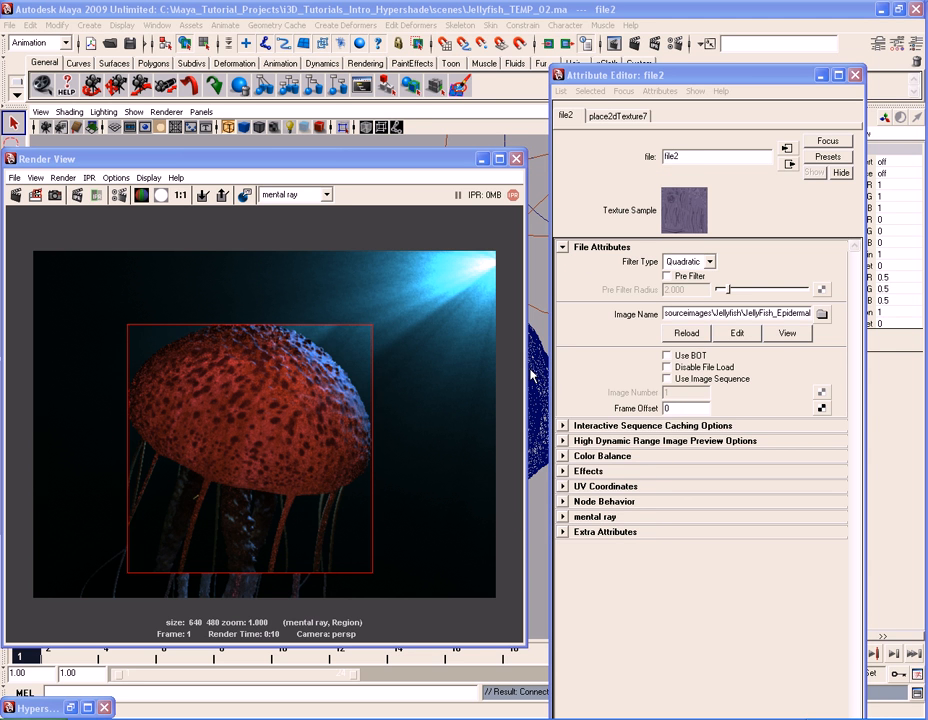
Preview the epidermal map, return to Jellyfish_mat, and re-render the jellyfish region
{"action": "left_click", "coordinate": [786, 334]}
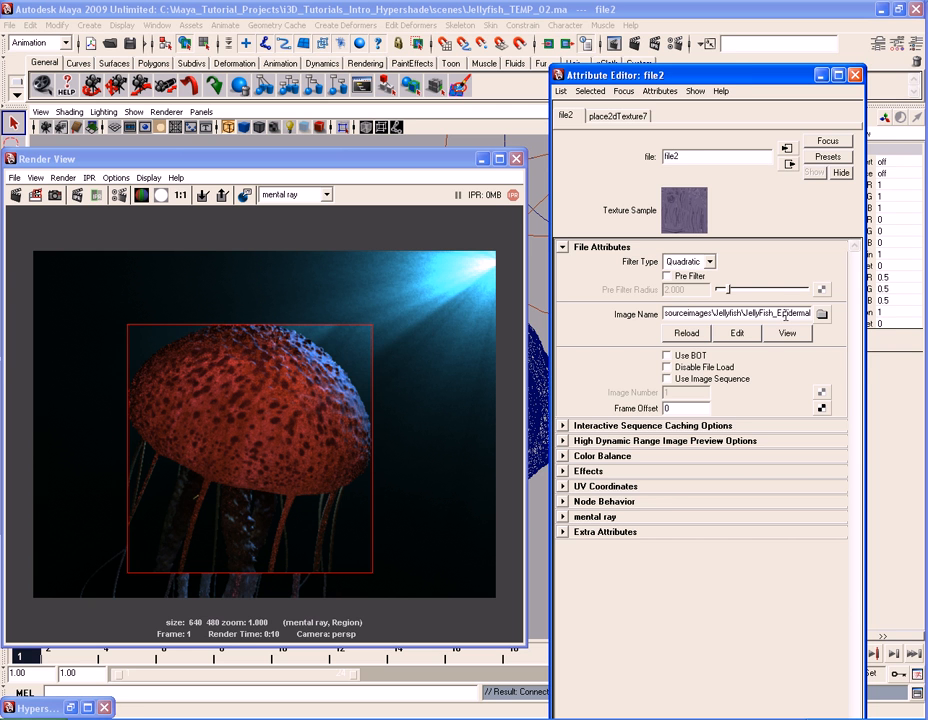
{"action": "left_click", "coordinate": [790, 166]}
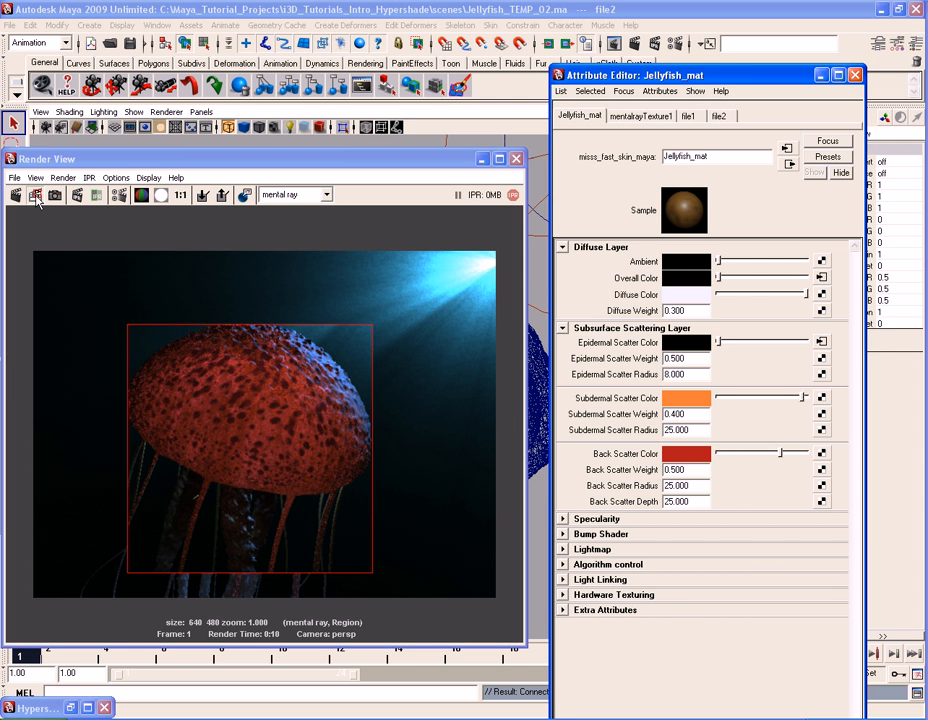
{"action": "left_click", "coordinate": [36, 196]}
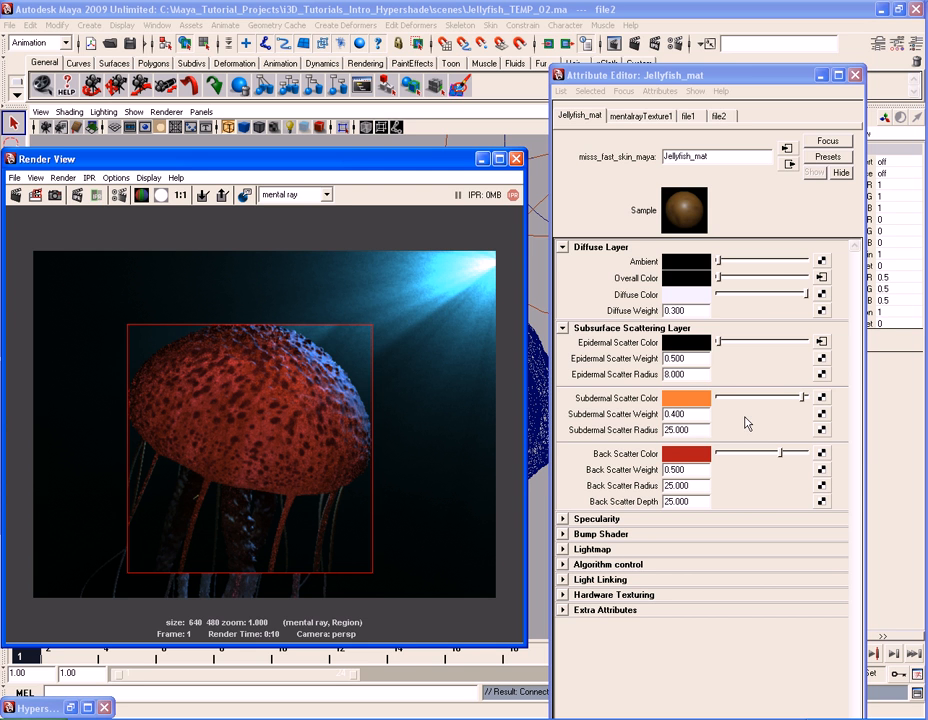
Set the Epidermal Scatter Weight to 1 and re-render the jellyfish region
{"action": "left_click", "coordinate": [694, 358]}
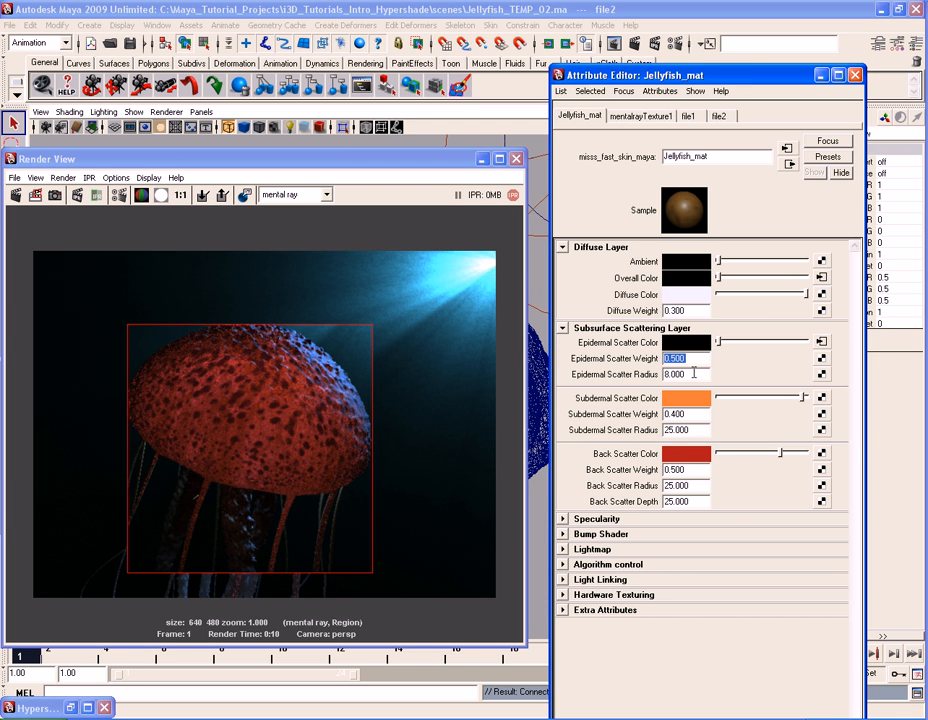
{"action": "left_click", "coordinate": [694, 373]}
{"action": "left_click", "coordinate": [697, 359]}
{"action": "type", "text": "1"}
{"action": "key", "text": "Return"}
{"action": "double_click", "coordinate": [690, 375]}
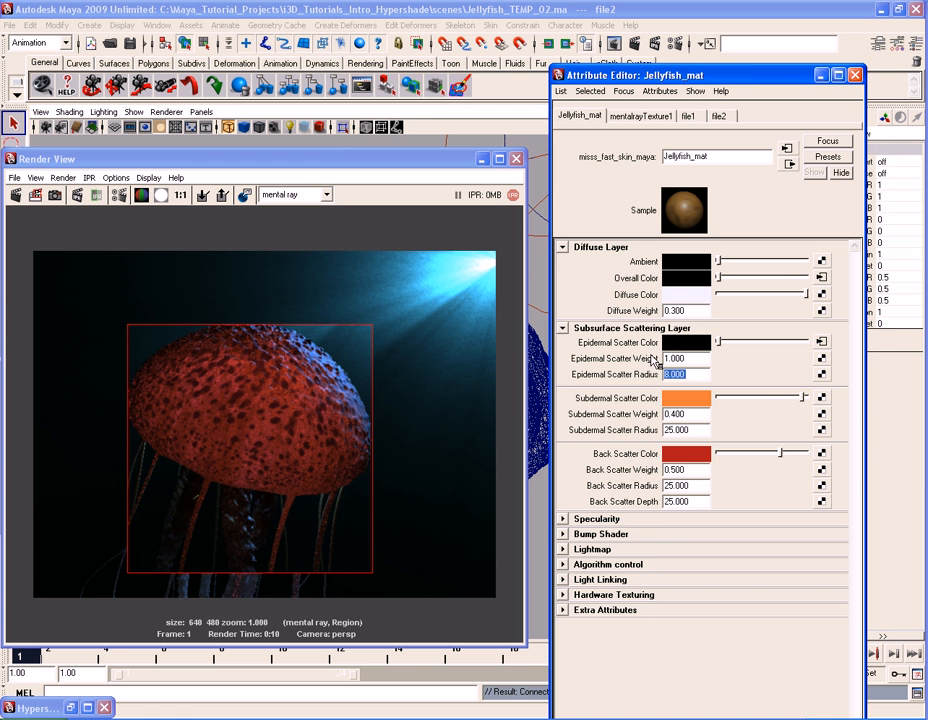
{"action": "left_click", "coordinate": [34, 195]}
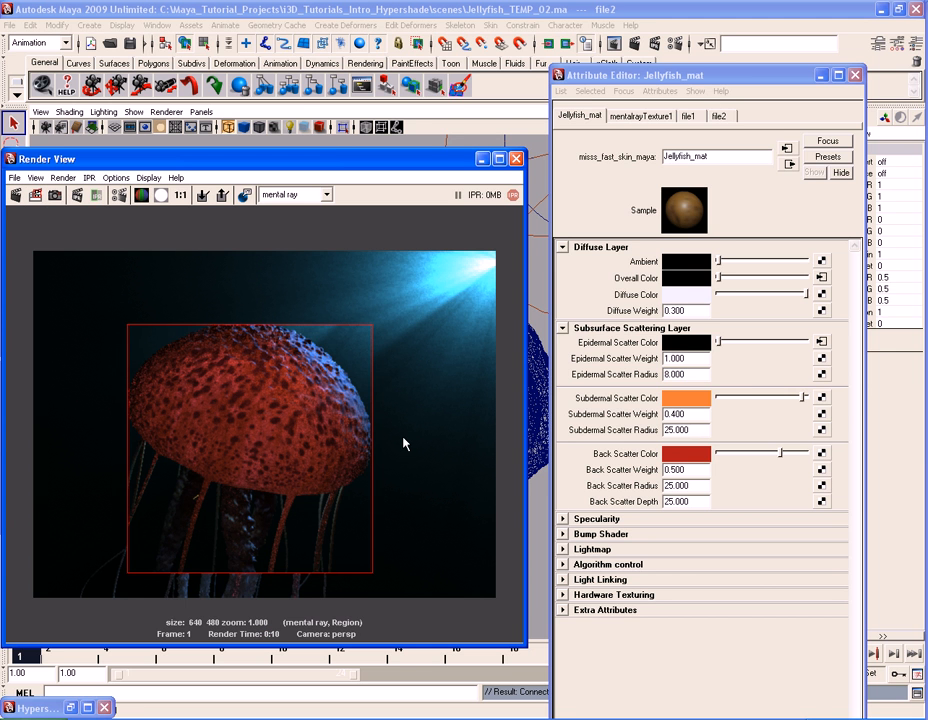
Set the Epidermal Scatter Radius to 50 and re-render the jellyfish region
{"action": "double_click", "coordinate": [702, 358]}
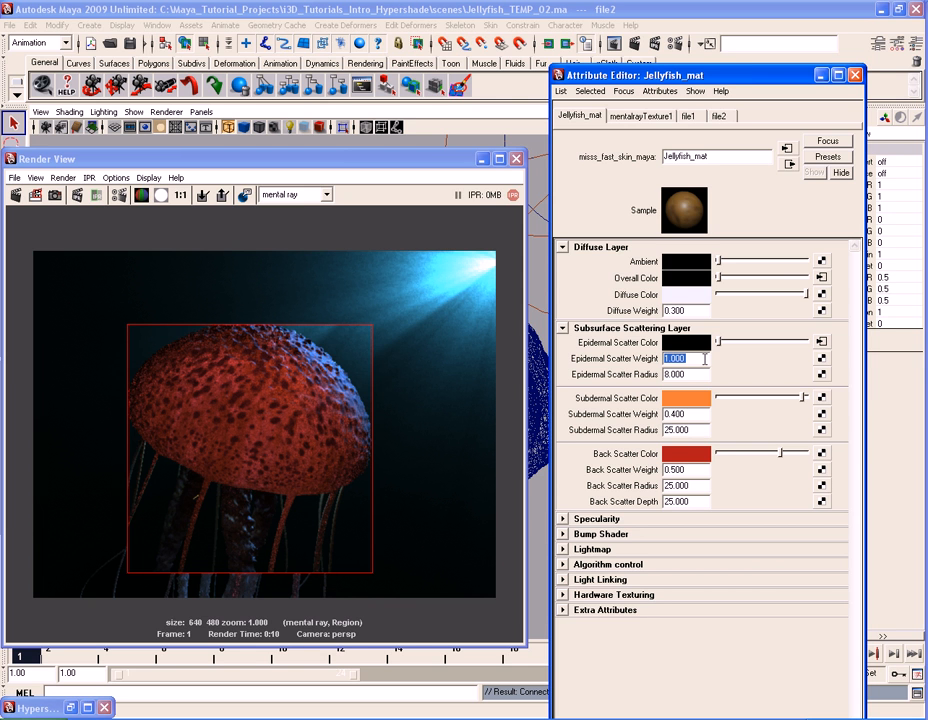
{"action": "double_click", "coordinate": [700, 374]}
{"action": "type", "text": "50"}
{"action": "key", "text": "Return"}
{"action": "left_click", "coordinate": [275, 161]}
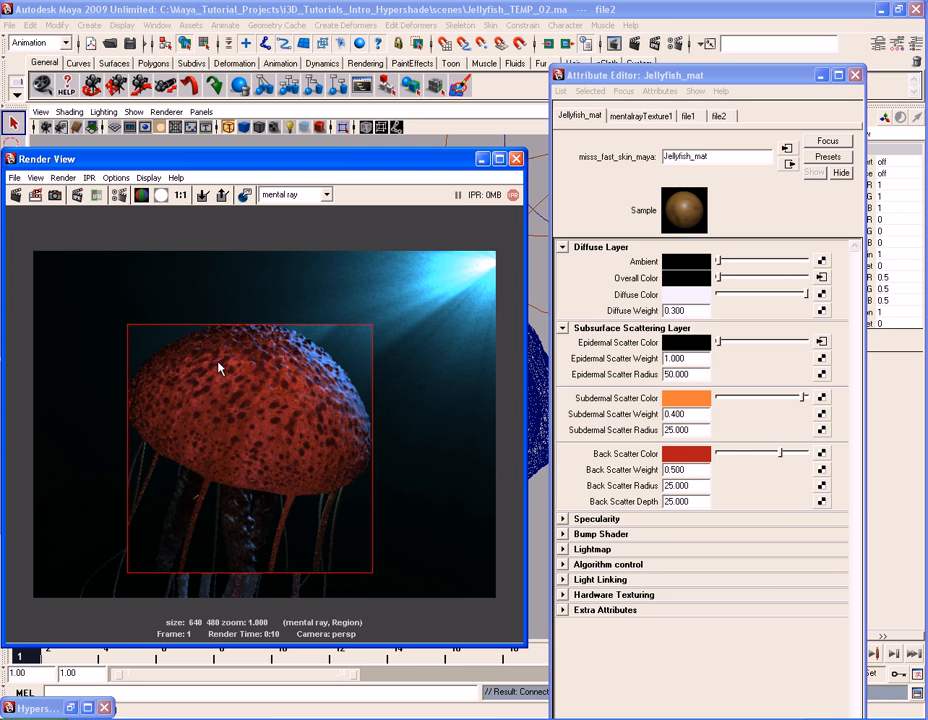
{"action": "left_click", "coordinate": [36, 196]}
Connect a File texture to Subdermal Scatter Color and set its filter type to Mipmap
{"action": "left_click", "coordinate": [822, 398]}
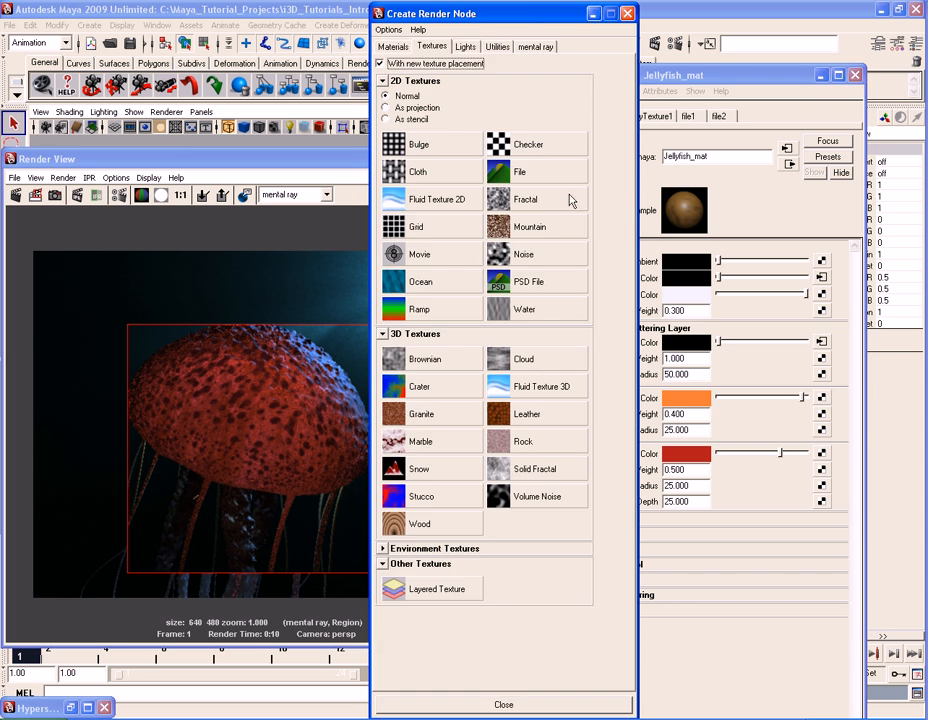
{"action": "left_click", "coordinate": [522, 172]}
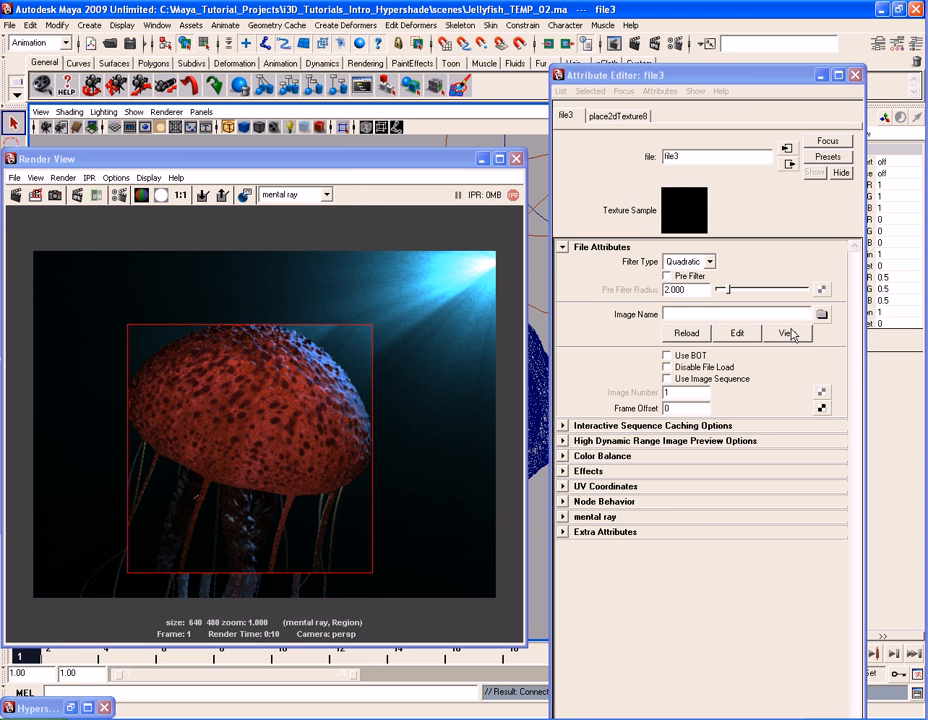
{"action": "left_click", "coordinate": [709, 262]}
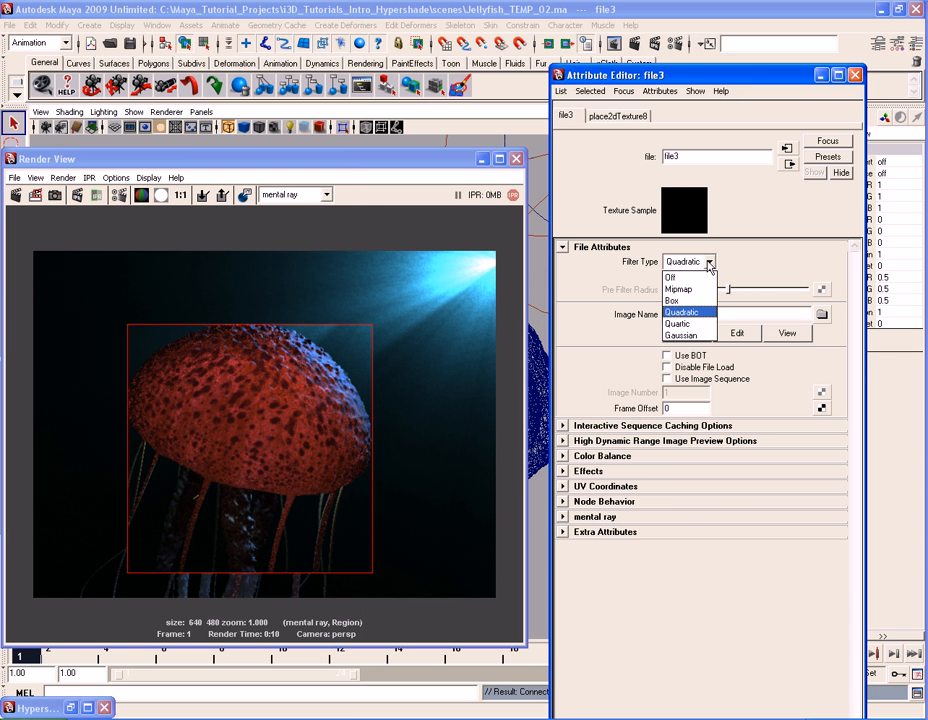
{"action": "left_click", "coordinate": [685, 288]}
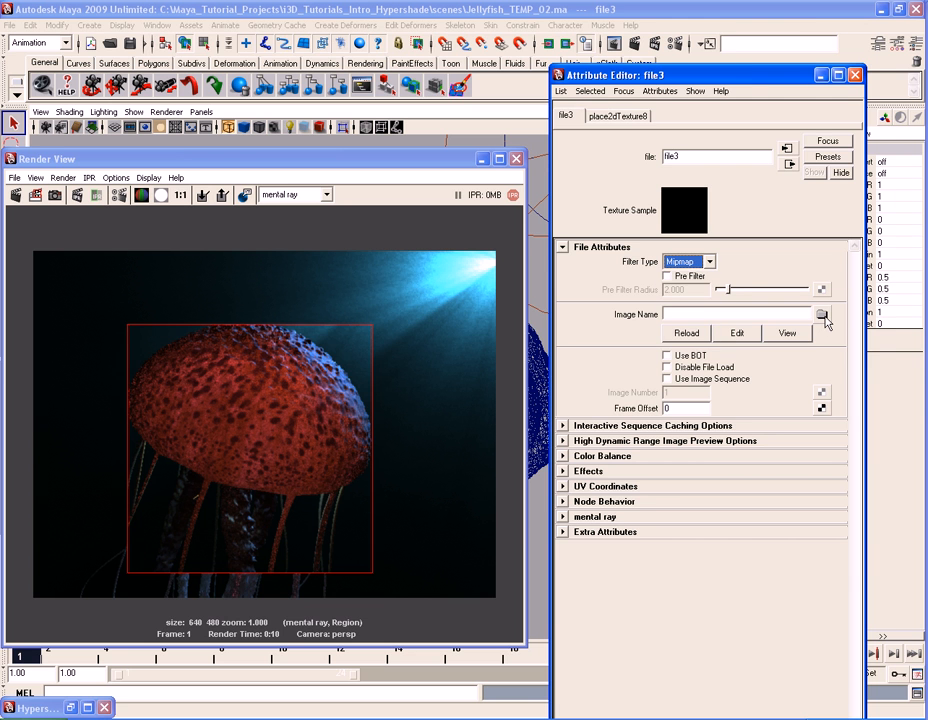
Load and preview JellyFish_Subdermal.jpg in the file3 texture, and re-render the jellyfish region from Jellyfish_mat
{"action": "left_click", "coordinate": [821, 315]}
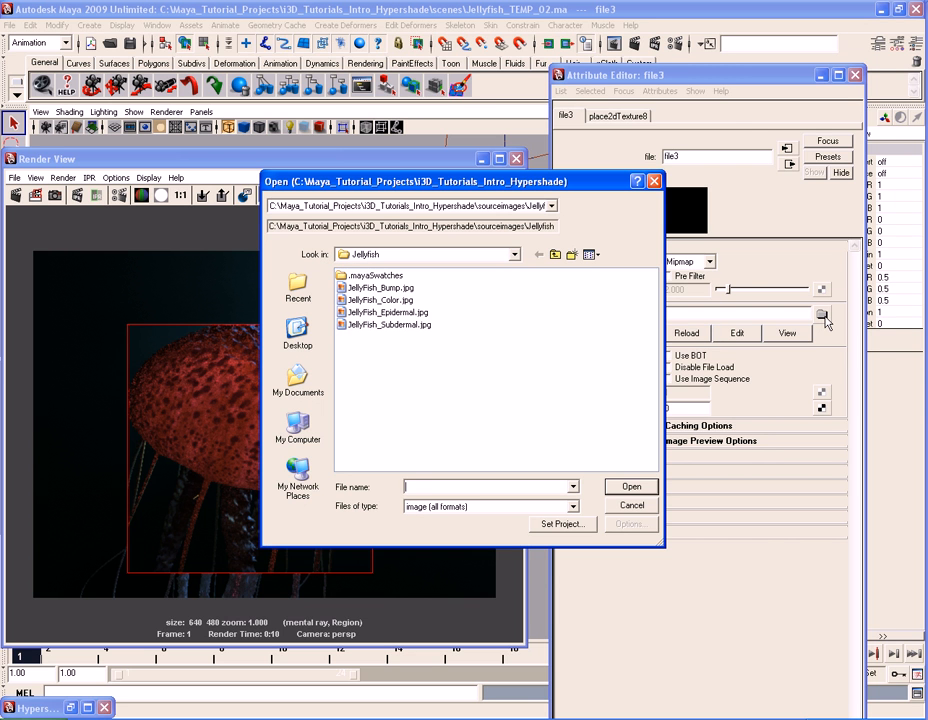
{"action": "left_click", "coordinate": [383, 325]}
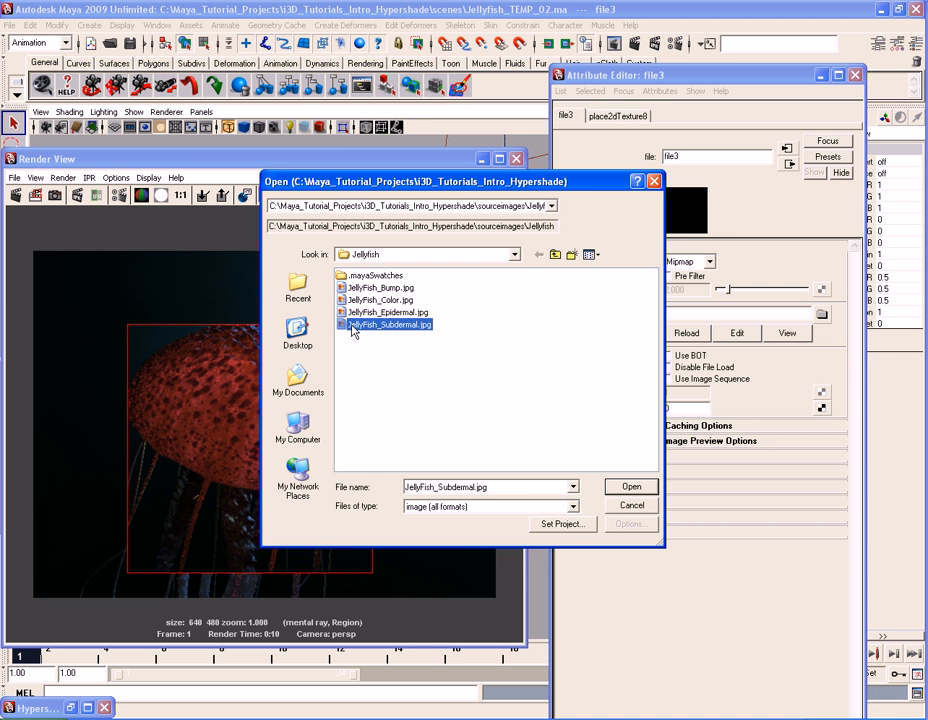
{"action": "double_click", "coordinate": [420, 325]}
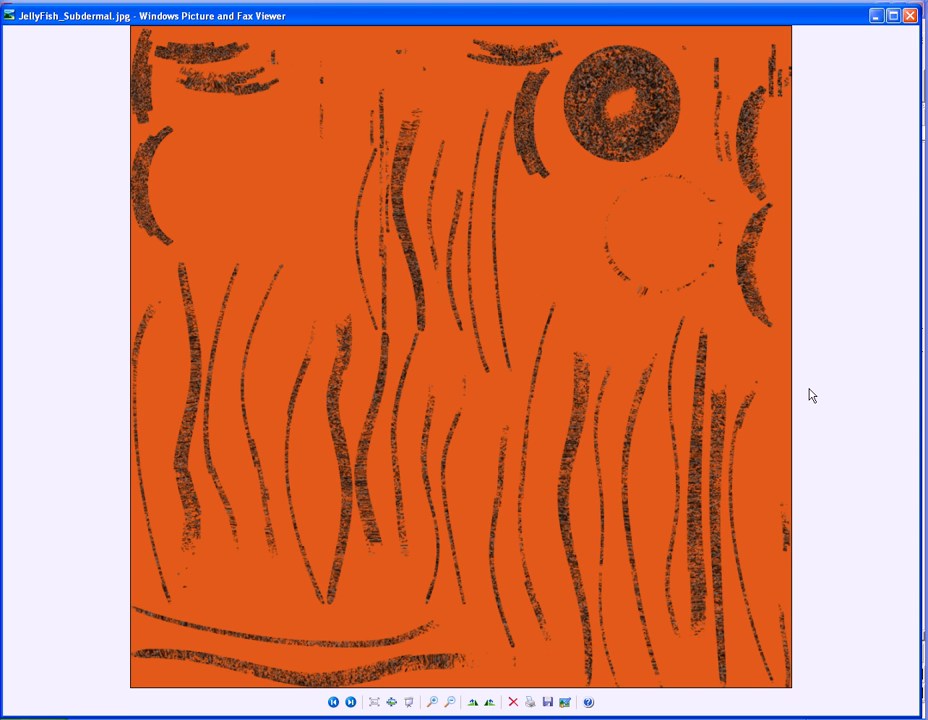
{"action": "left_click", "coordinate": [910, 16]}
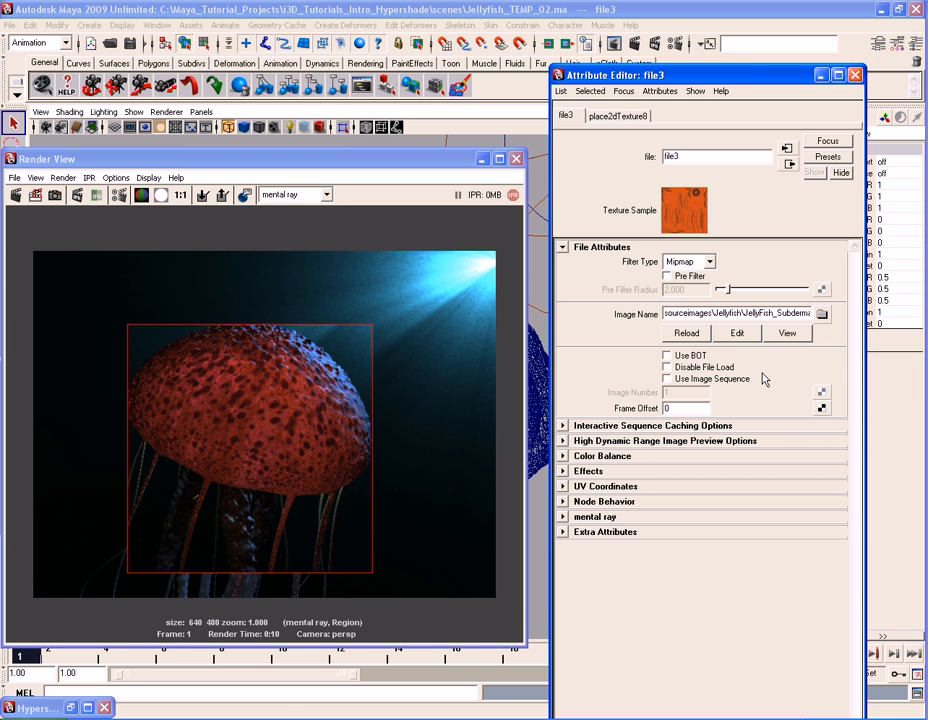
{"action": "left_click", "coordinate": [789, 165]}
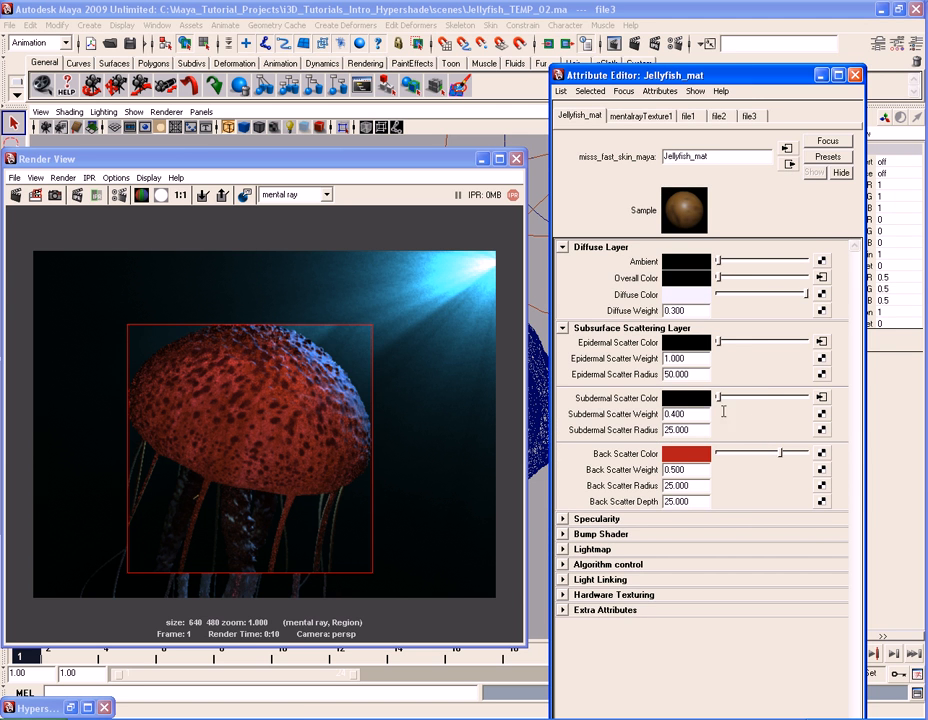
{"action": "left_click", "coordinate": [35, 194]}
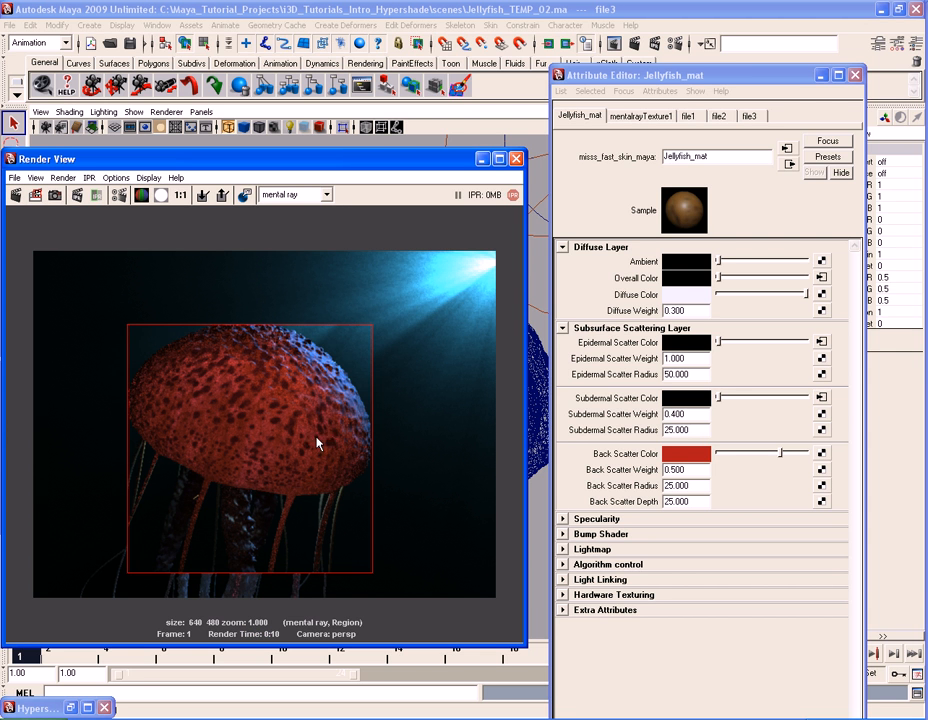
Set the Subdermal Scatter Weight to 1 and Radius to 50, and re-render the jellyfish region
{"action": "left_click", "coordinate": [700, 414]}
{"action": "double_click", "coordinate": [703, 415]}
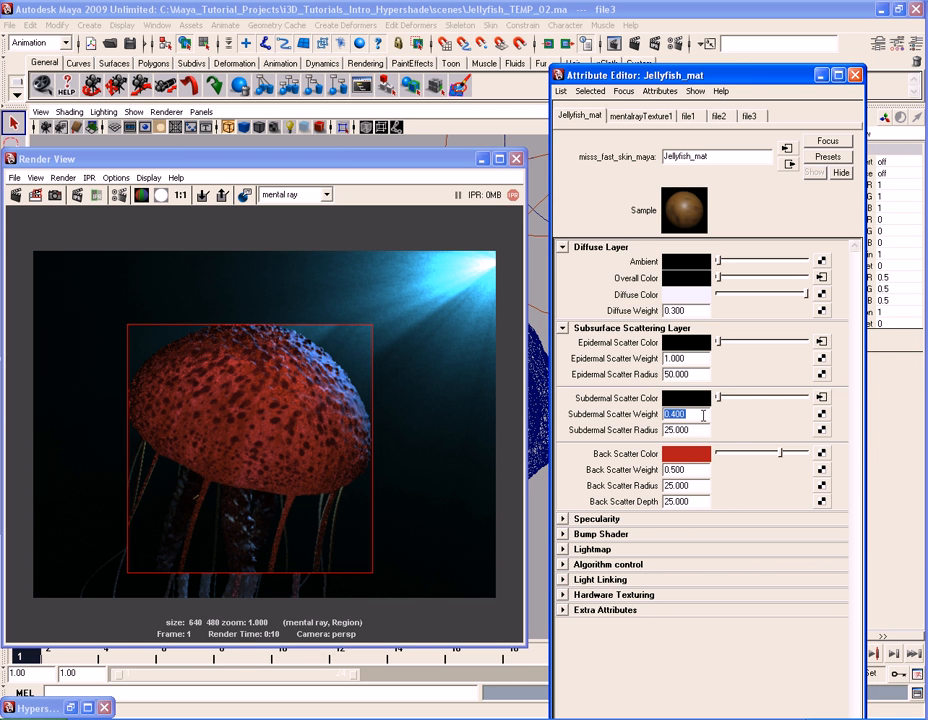
{"action": "type", "text": "1"}
{"action": "key", "text": "Return"}
{"action": "double_click", "coordinate": [698, 429]}
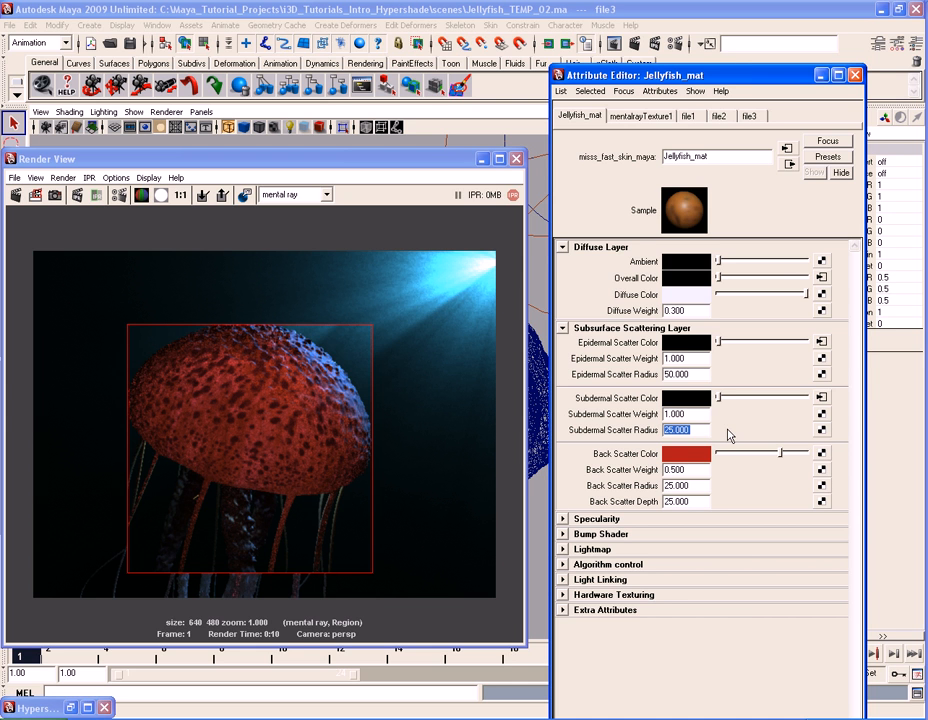
{"action": "type", "text": "50"}
{"action": "key", "text": "Return"}
{"action": "left_click", "coordinate": [35, 194]}
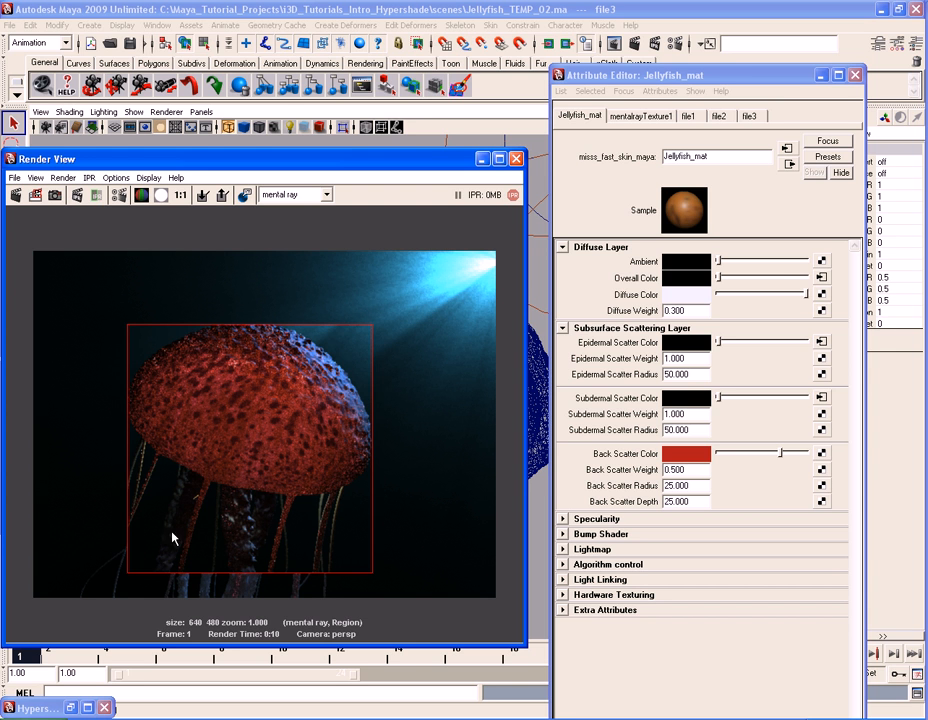
Set the Back Scatter Color to RGB 1, 0.6, 0.3 and re-render the jellyfish region
{"action": "left_click", "coordinate": [693, 432]}
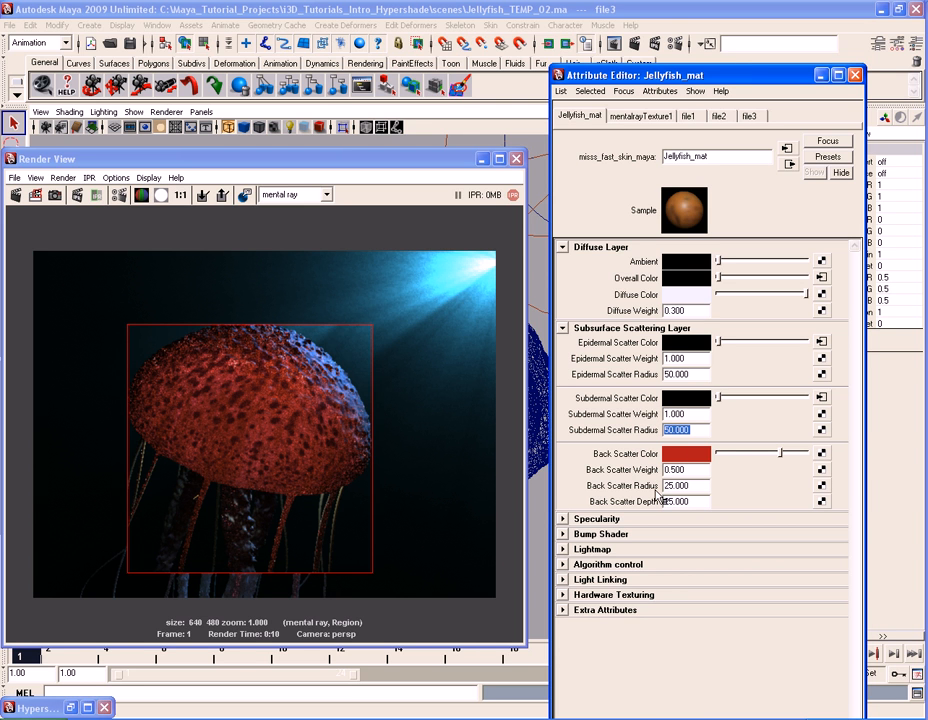
{"action": "double_click", "coordinate": [698, 502]}
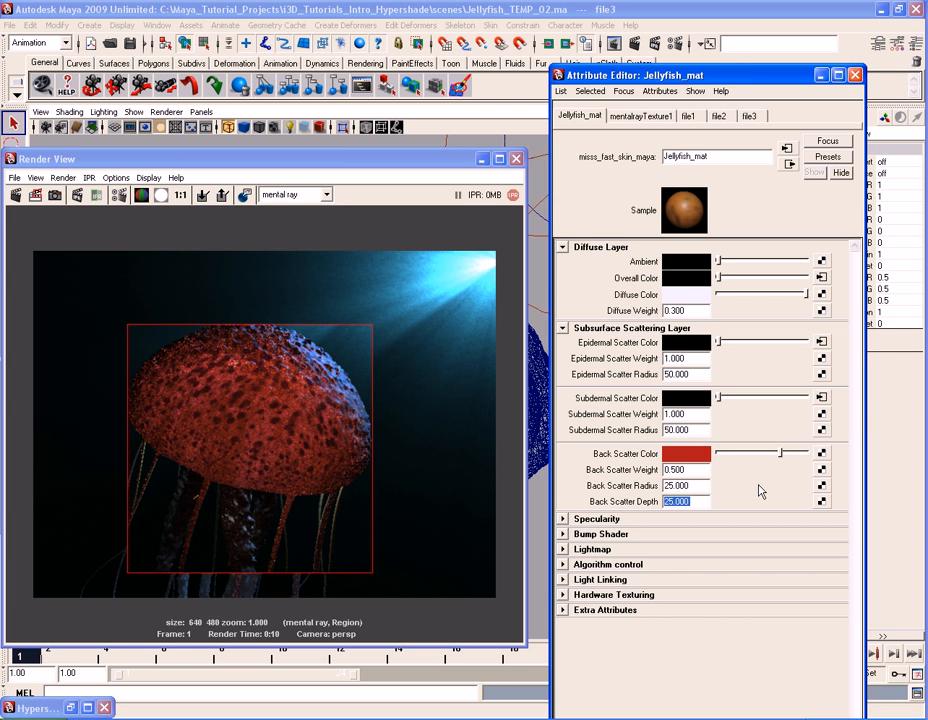
{"action": "left_click", "coordinate": [688, 458]}
{"action": "left_click", "coordinate": [417, 457]}
{"action": "left_click", "coordinate": [405, 472]}
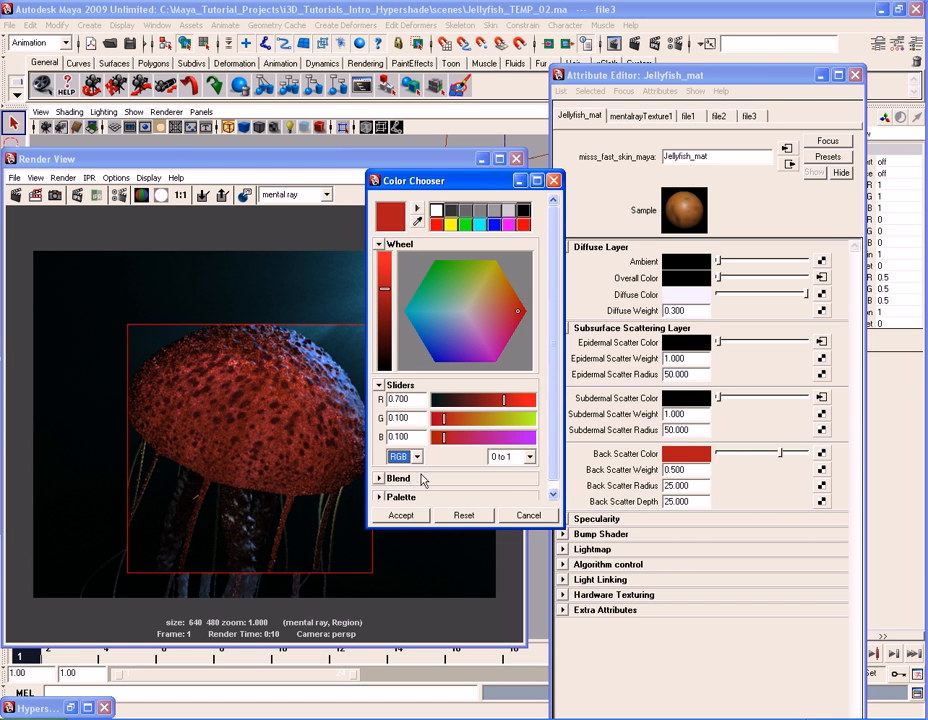
{"action": "double_click", "coordinate": [419, 400]}
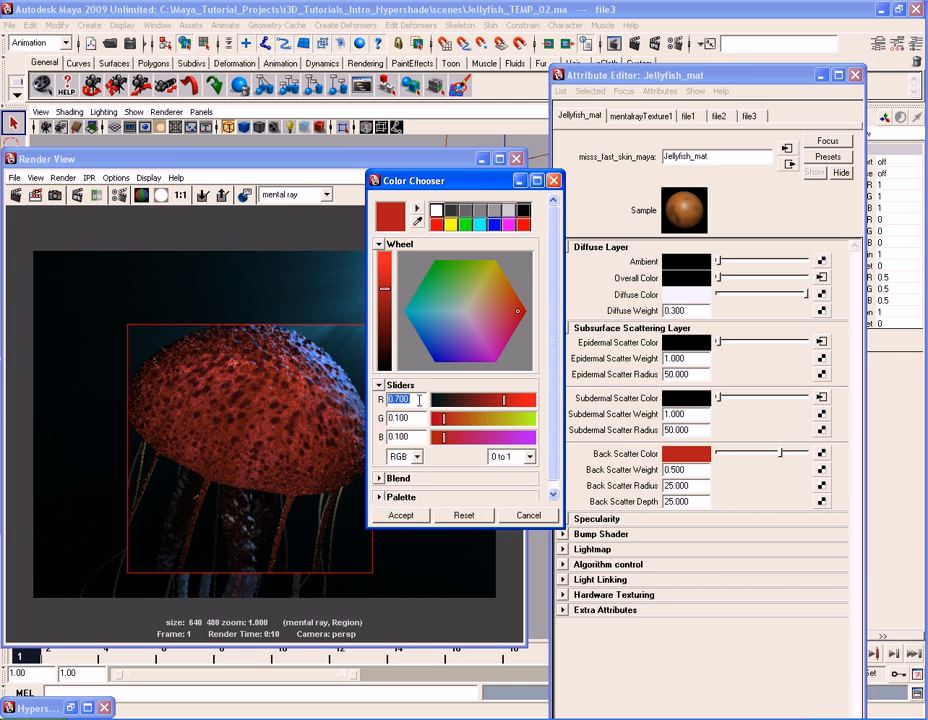
{"action": "type", "text": "1"}
{"action": "key", "text": "Tab"}
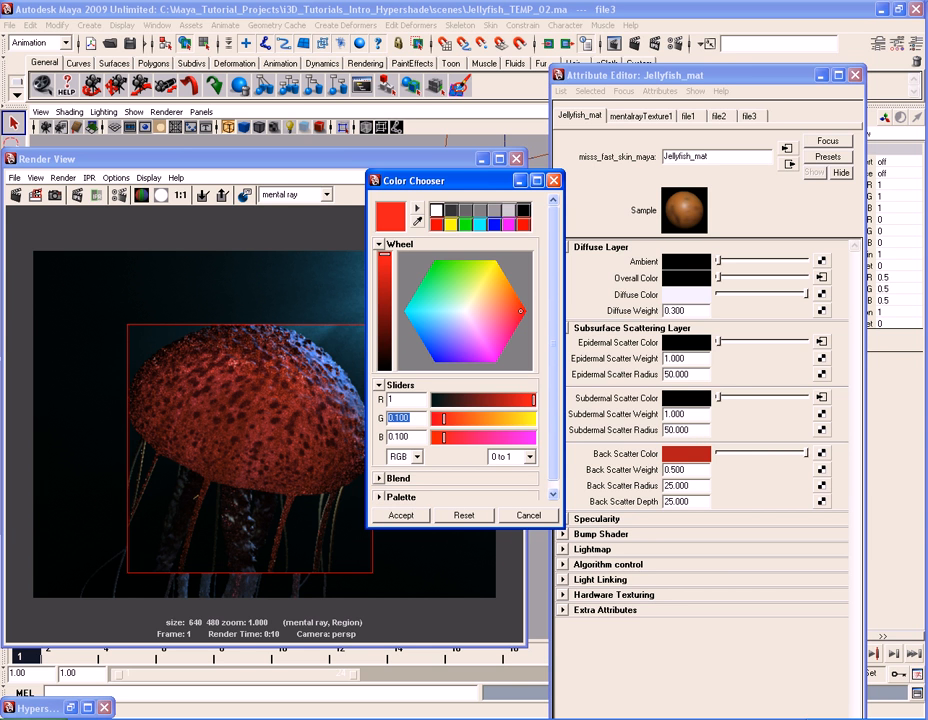
{"action": "key", "text": "BackSpace"}
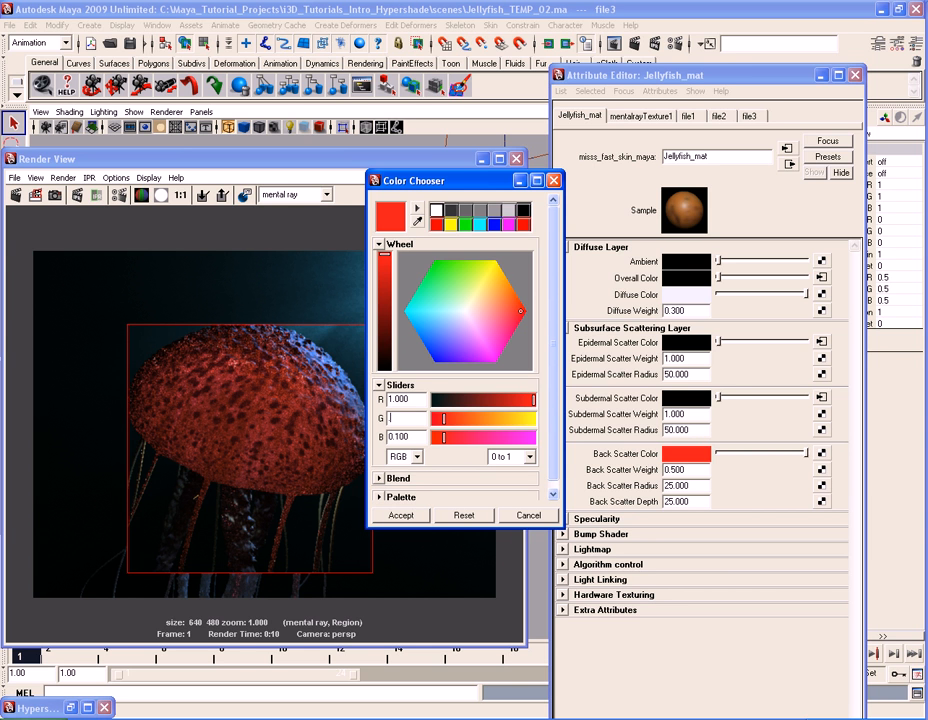
{"action": "type", "text": ".6"}
{"action": "key", "text": "Tab"}
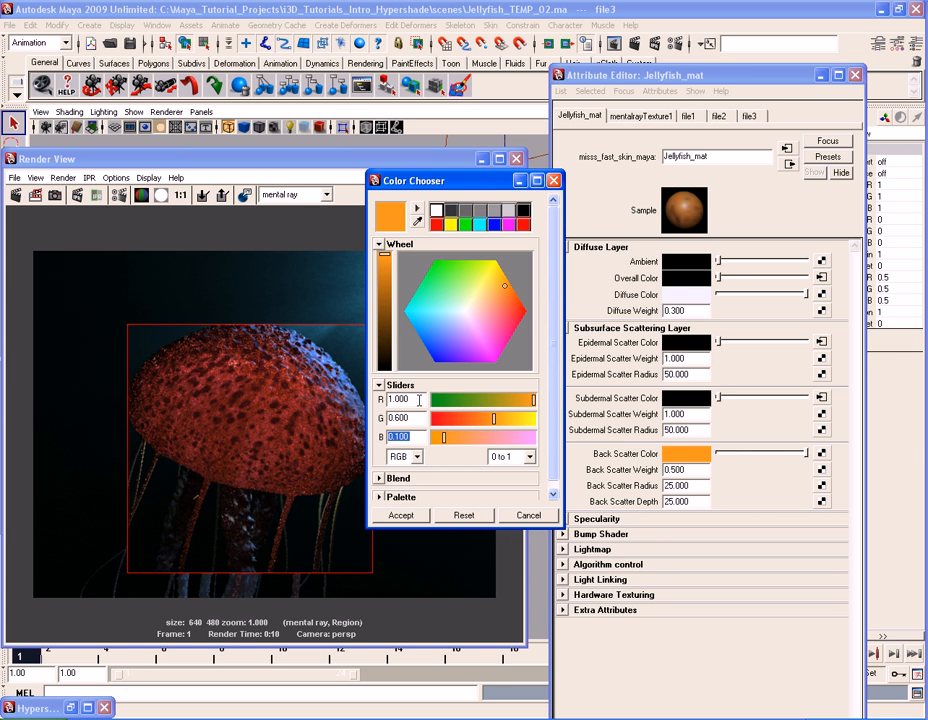
{"action": "type", "text": ".3"}
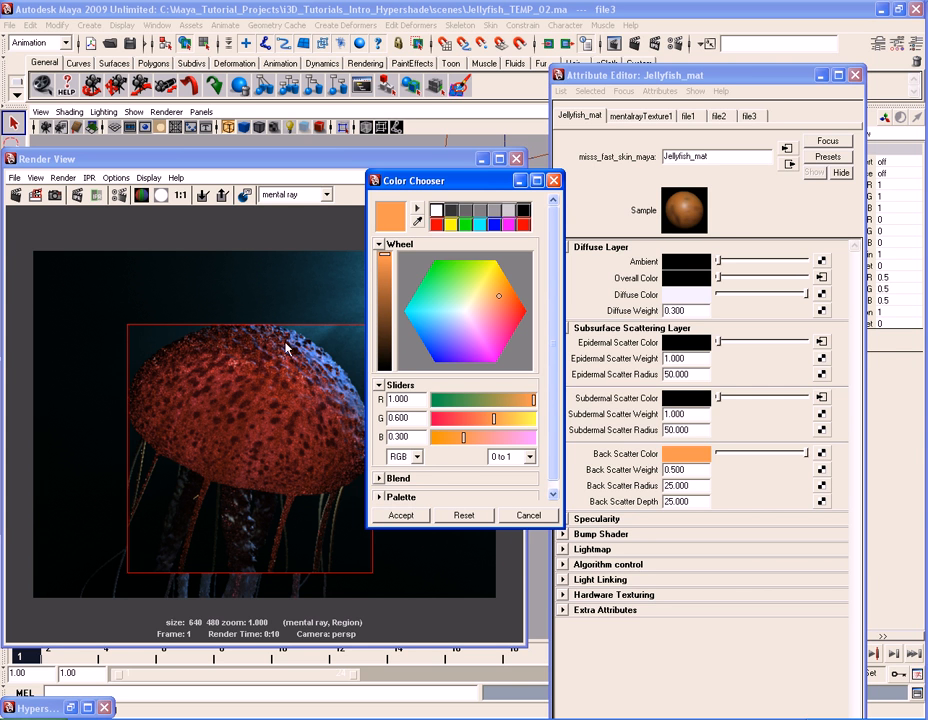
{"action": "left_click", "coordinate": [426, 515]}
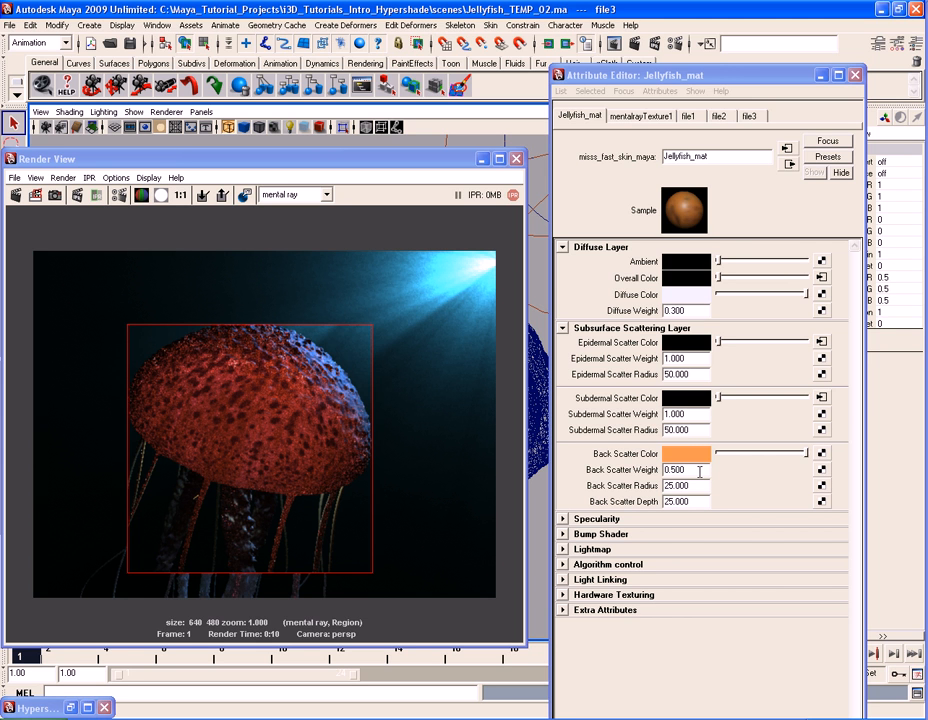
{"action": "left_click", "coordinate": [36, 196]}
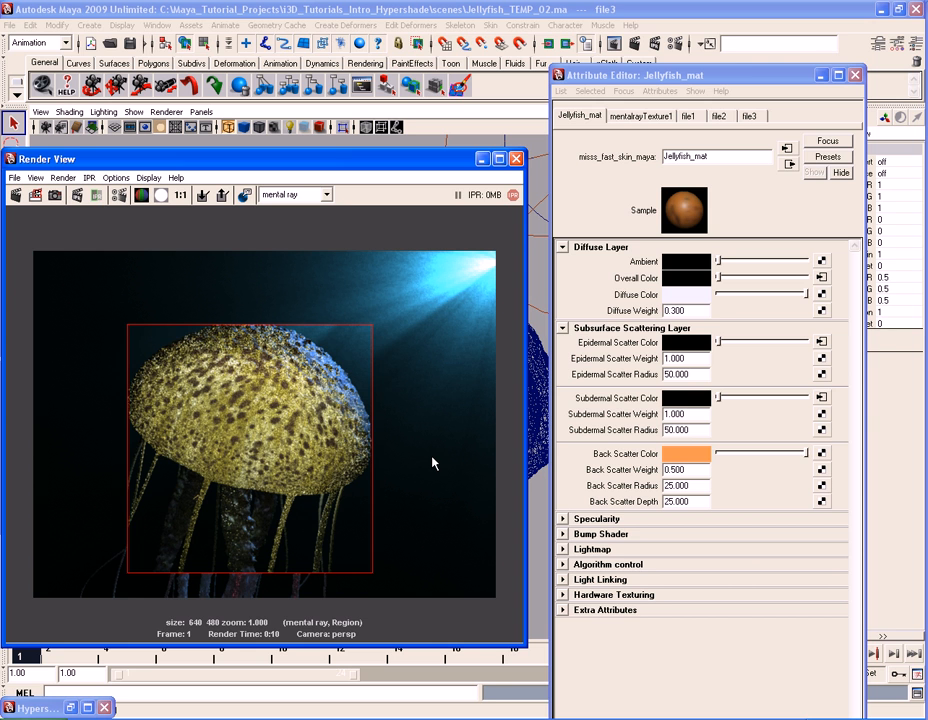
Set the Back Scatter Weight to 1 and Radius to 50, and re-render the jellyfish region
{"action": "left_click", "coordinate": [700, 470]}
{"action": "type", "text": "1"}
{"action": "key", "text": "Return"}
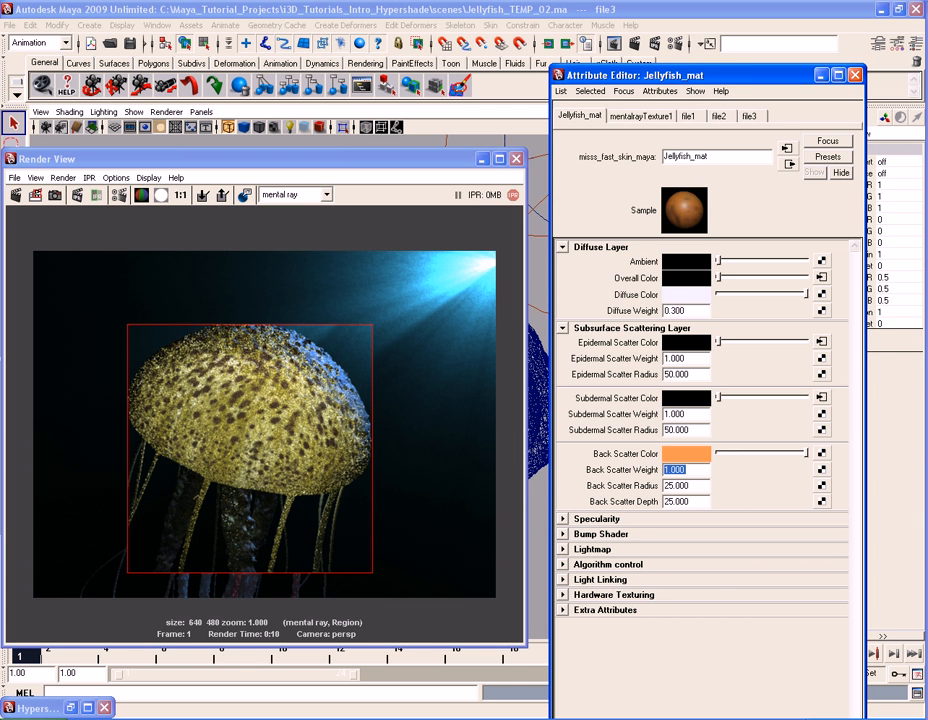
{"action": "left_click", "coordinate": [706, 487]}
{"action": "type", "text": "50"}
{"action": "key", "text": "Return"}
{"action": "left_click", "coordinate": [35, 195]}
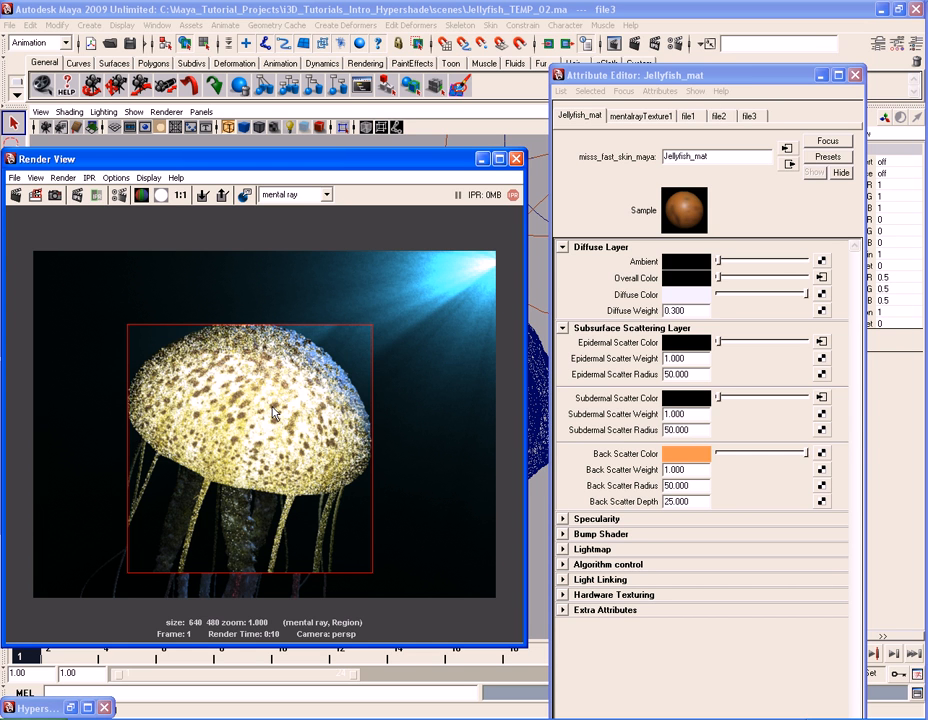
Try a Back Scatter Depth of 2 and re-render the jellyfish region
{"action": "left_click", "coordinate": [698, 486]}
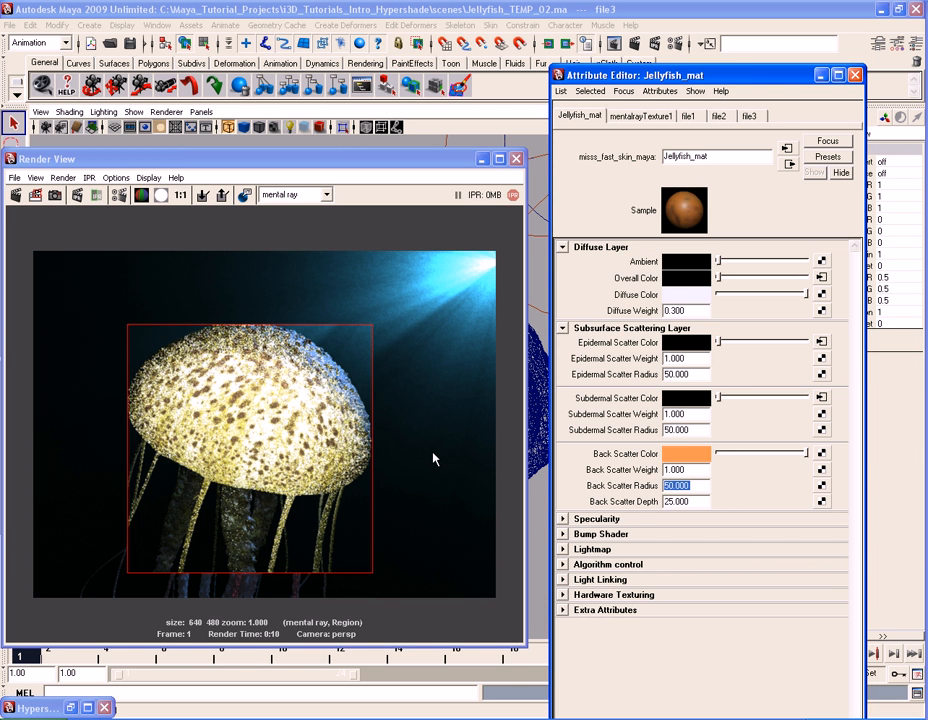
{"action": "left_click", "coordinate": [700, 503]}
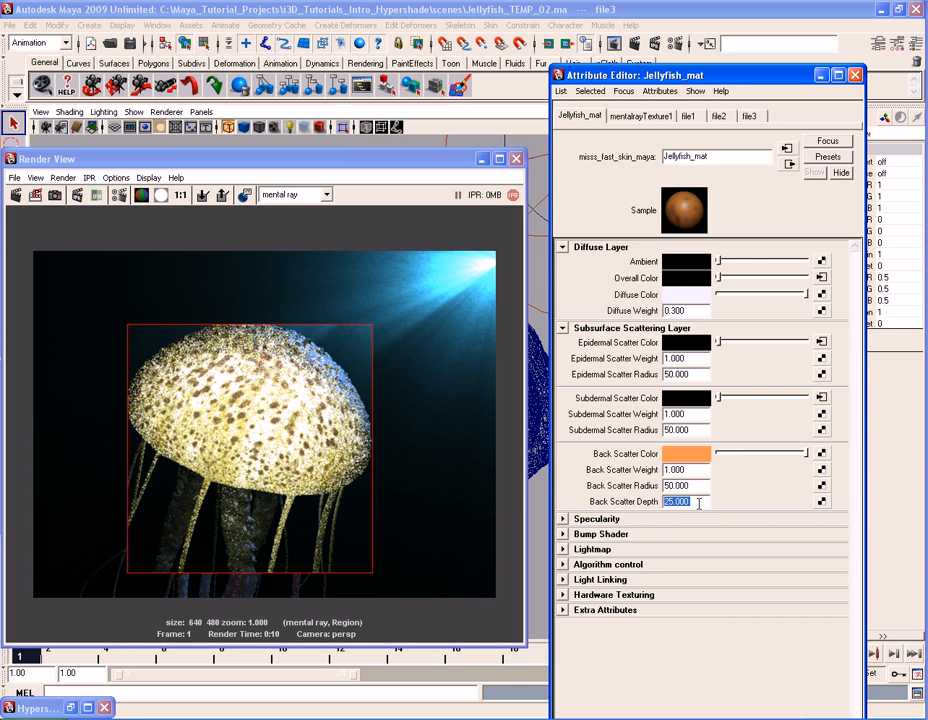
{"action": "type", "text": "2"}
{"action": "key", "text": "Return"}
{"action": "left_click", "coordinate": [35, 194]}
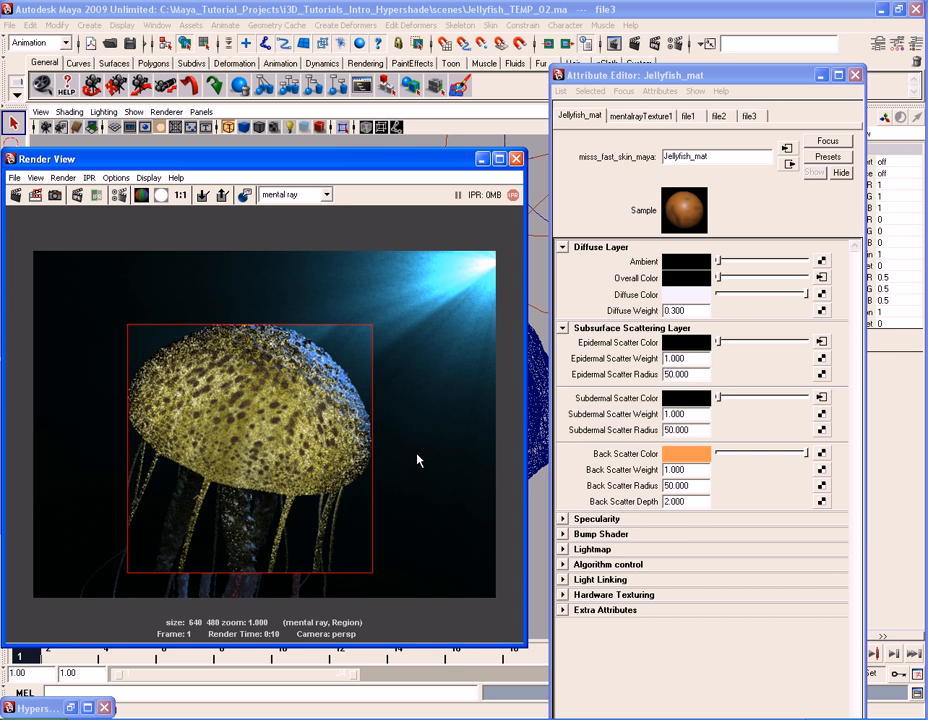
Set the Back Scatter Depth to 50 and re-render the jellyfish region
{"action": "left_click", "coordinate": [698, 502]}
{"action": "type", "text": "50"}
{"action": "key", "text": "Return"}
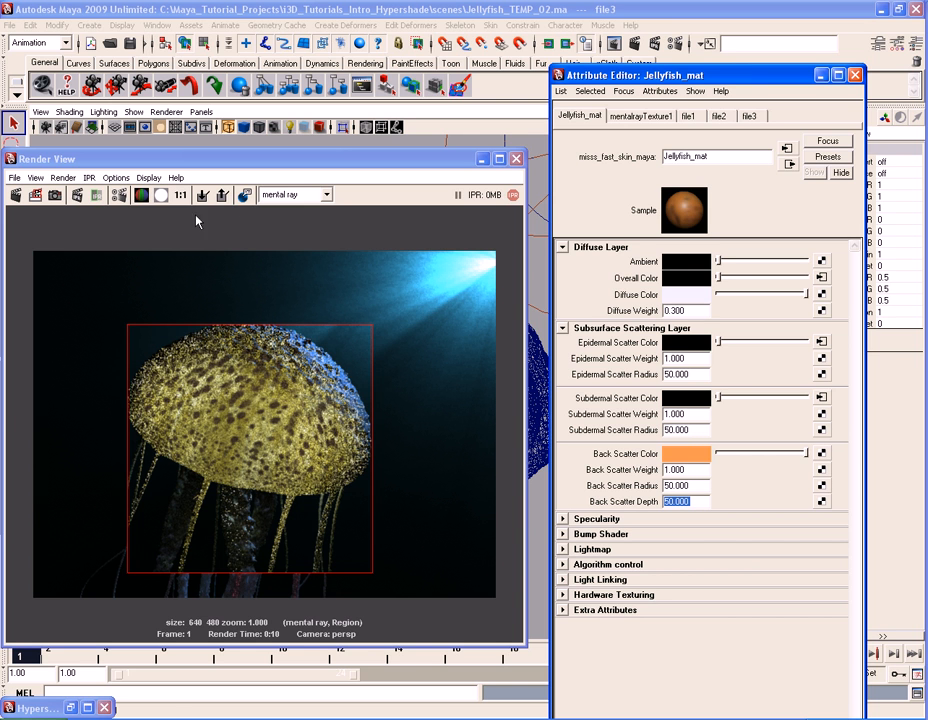
{"action": "left_click", "coordinate": [36, 196]}
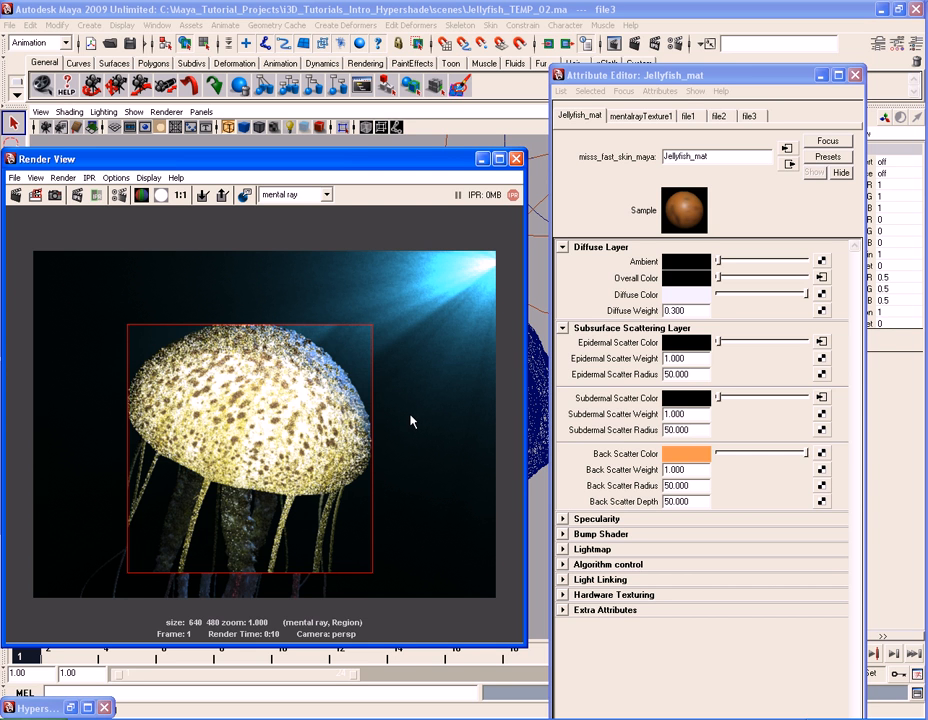
Set the Diffuse Weight of Jellyfish_mat to 1 and re-render the jellyfish region
{"action": "left_click", "coordinate": [700, 487]}
{"action": "left_click", "coordinate": [697, 501]}
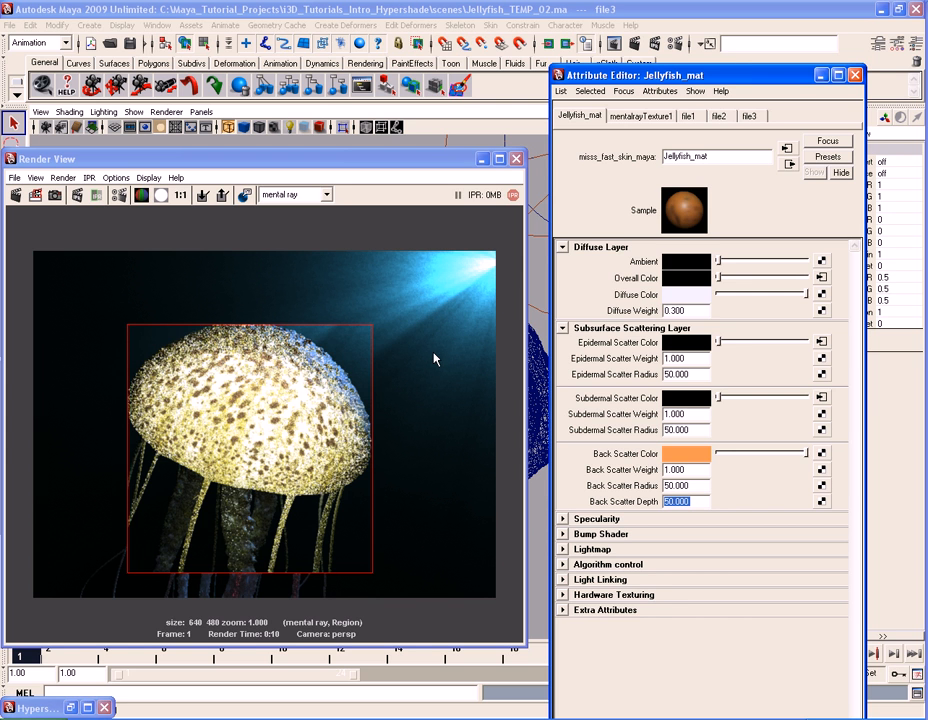
{"action": "left_click", "coordinate": [684, 310]}
{"action": "left_click", "coordinate": [37, 196]}
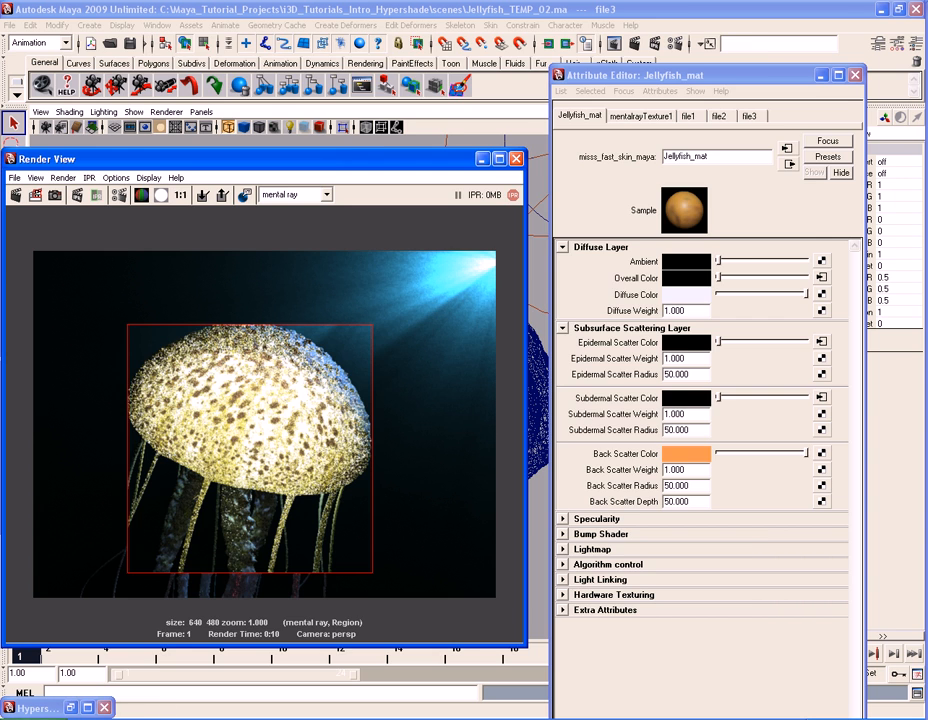
Graph the network of Jellyfish_mat in the Hypershade work area to show its connected texture nodes
{"action": "left_click", "coordinate": [70, 708]}
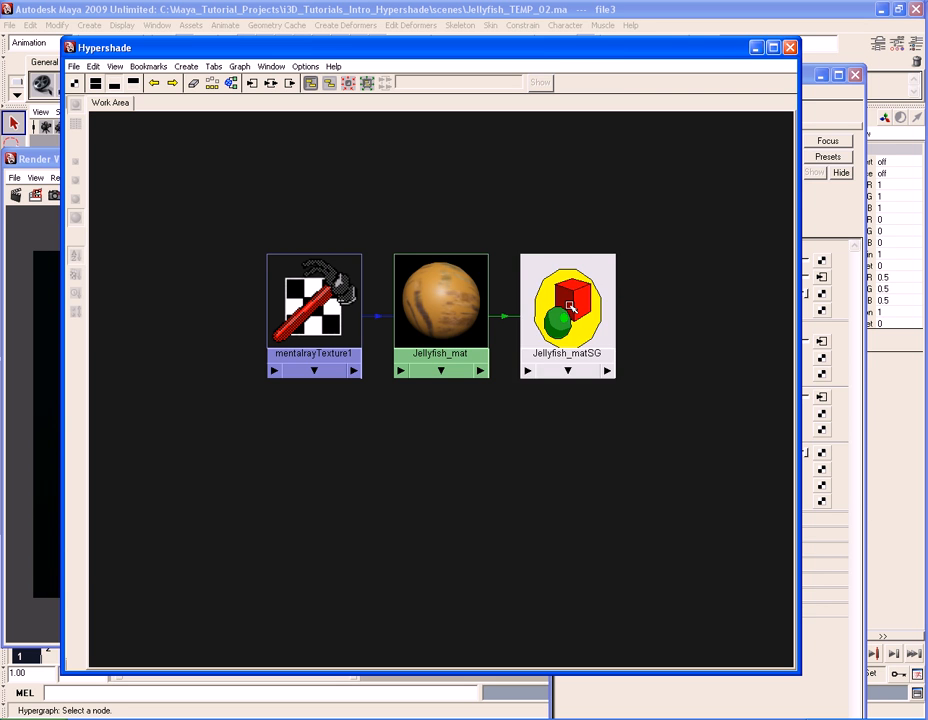
{"action": "left_click", "coordinate": [425, 312]}
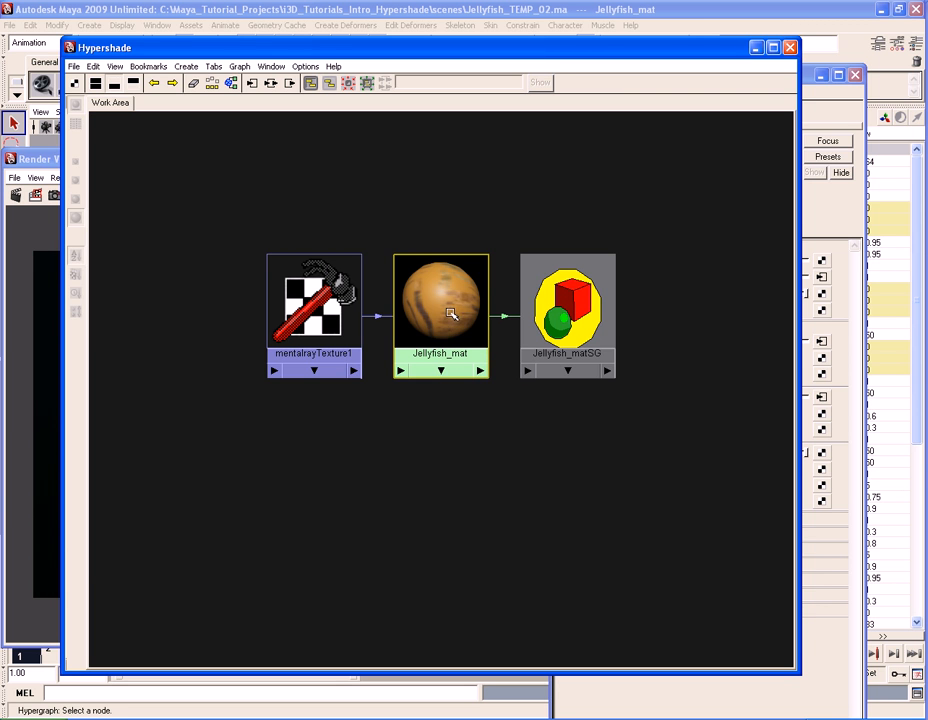
{"action": "right_click_drag", "start_coordinate": [444, 293], "coordinate": [422, 320]}
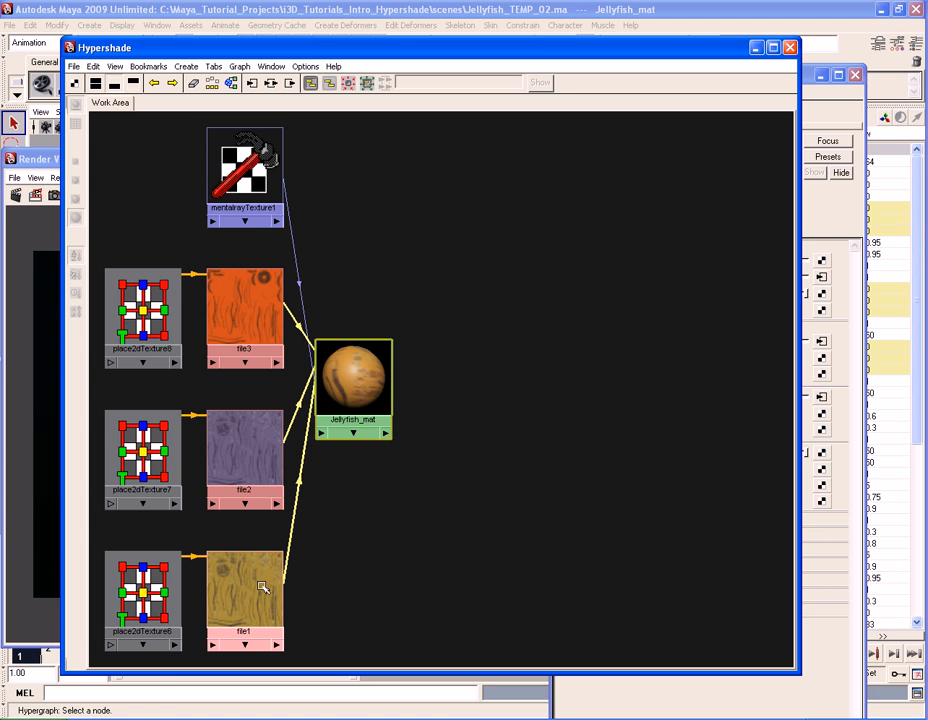
Rename the file1 texture node to Diffuse and the file2 texture node to Epidermal
{"action": "right_click_drag", "start_coordinate": [255, 575], "coordinate": [257, 681]}
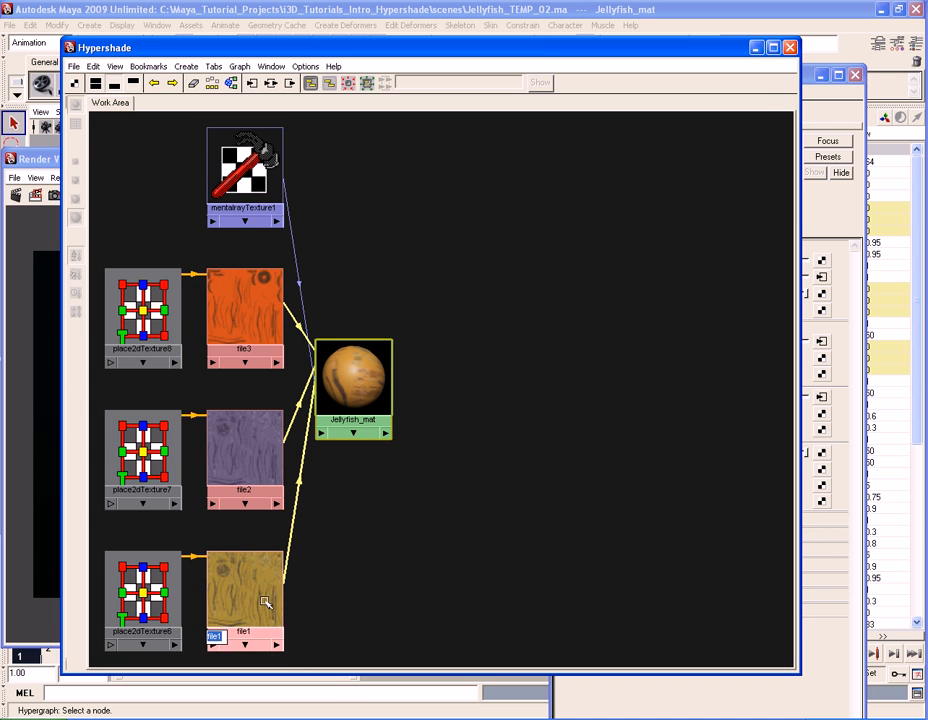
{"action": "type", "text": "Diffuse"}
{"action": "key", "text": "Return"}
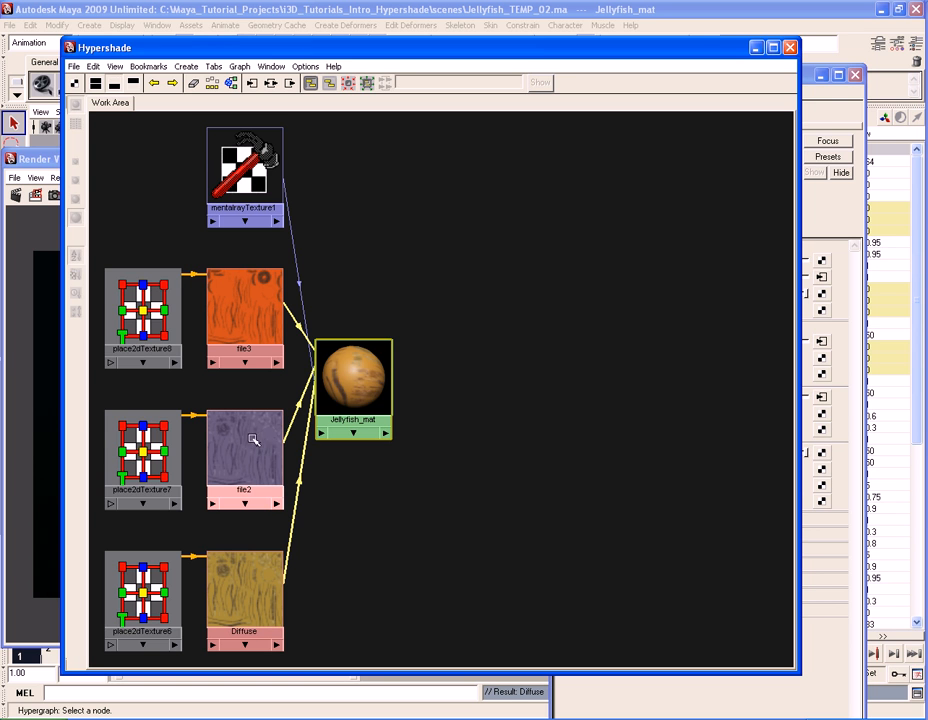
{"action": "right_click_drag", "start_coordinate": [248, 434], "coordinate": [300, 549]}
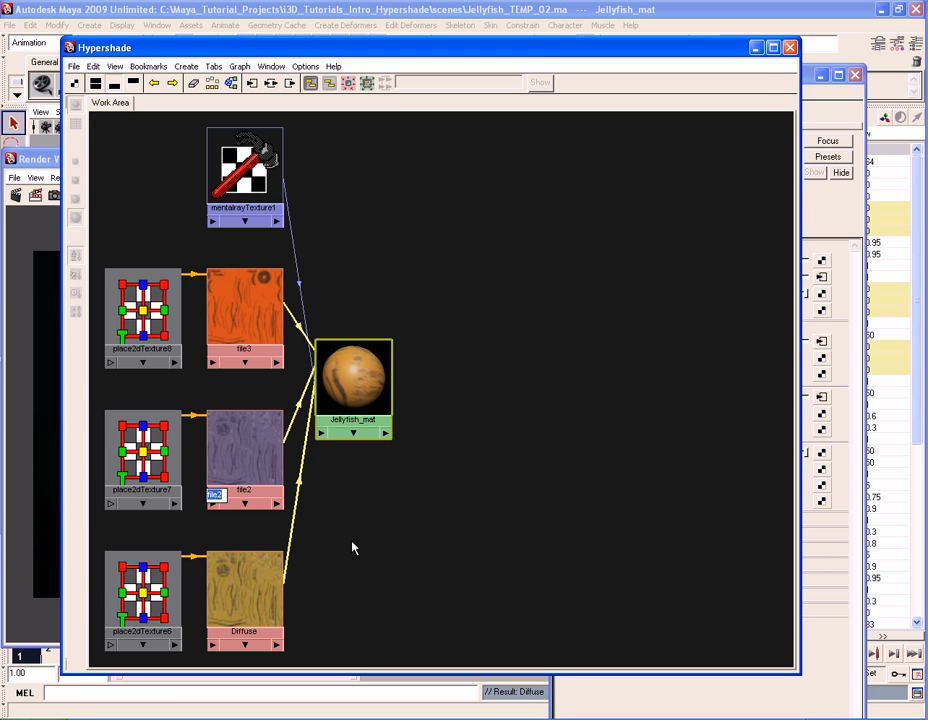
{"action": "type", "text": "Epidermal"}
{"action": "key", "text": "Return"}
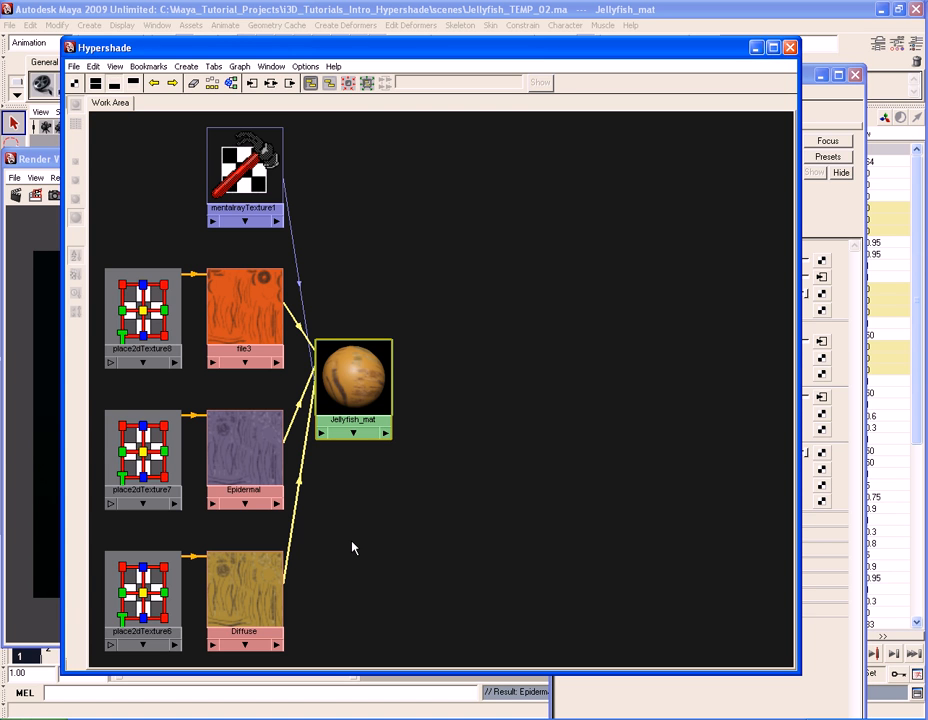
Rename the file3 texture node to Subdermal and move Jellyfish_mat farther away from its texture nodes
{"action": "right_click", "coordinate": [246, 300]}
{"action": "left_click", "coordinate": [244, 419]}
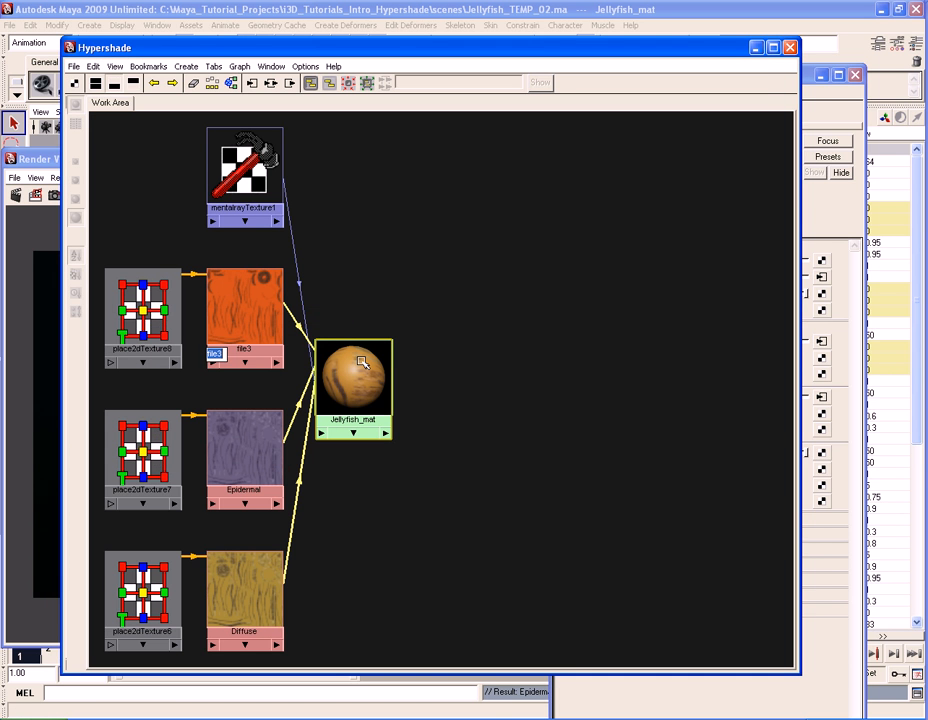
{"action": "type", "text": "Subdermal"}
{"action": "key", "text": "Return"}
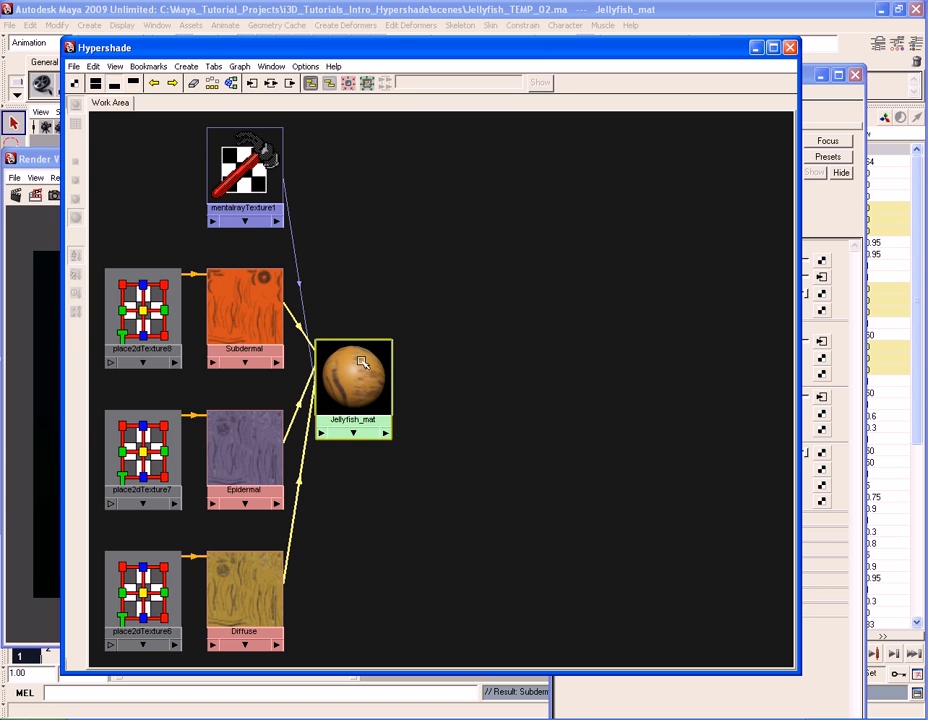
{"action": "left_click_drag", "start_coordinate": [362, 363], "coordinate": [479, 366]}
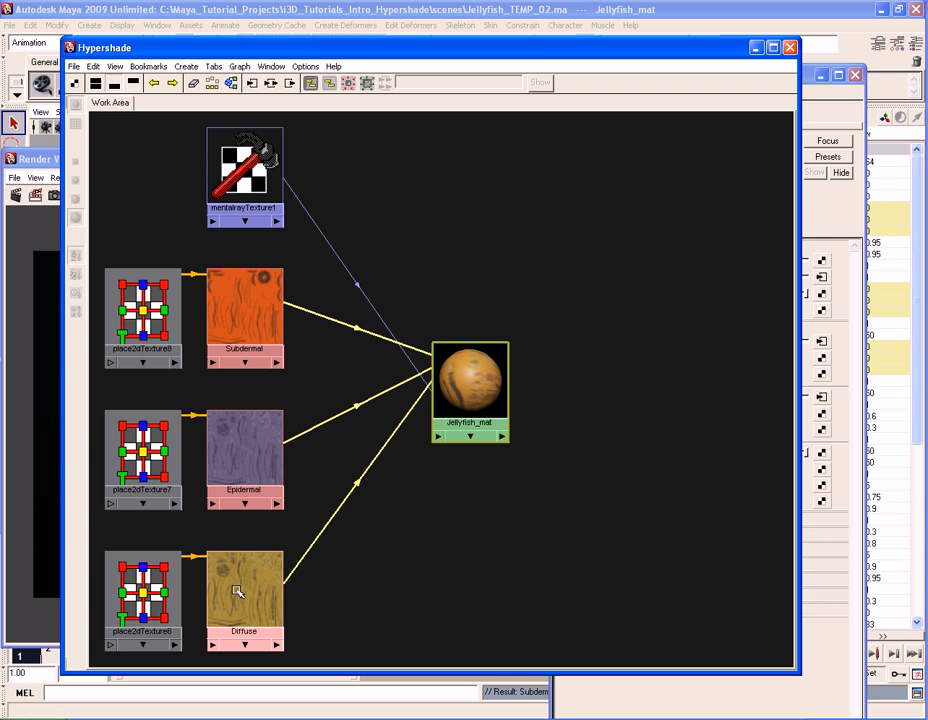
Connect the Diffuse texture node to the diffuse_color input of Jellyfish_mat and bring its attributes back into view
{"action": "middle_click_drag", "start_coordinate": [482, 375], "coordinate": [472, 393]}
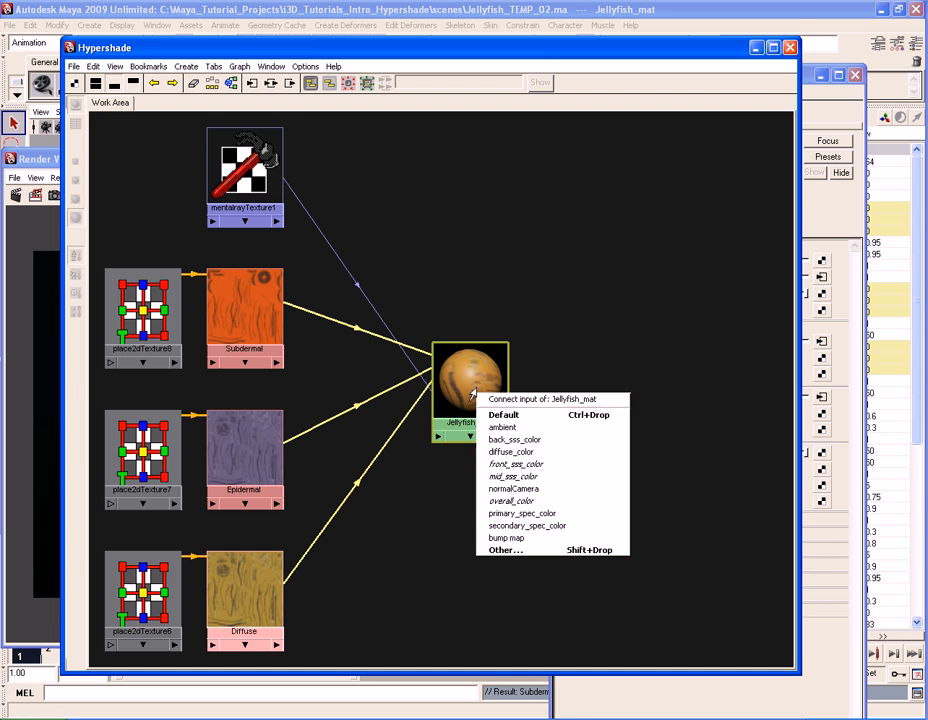
{"action": "left_click", "coordinate": [527, 454]}
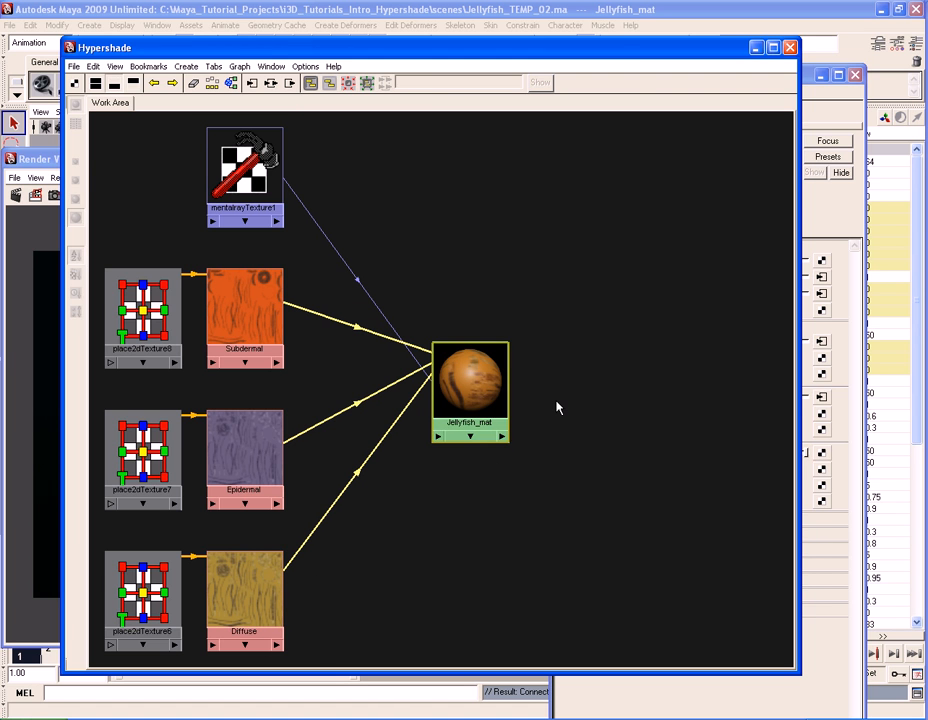
{"action": "left_click", "coordinate": [757, 47]}
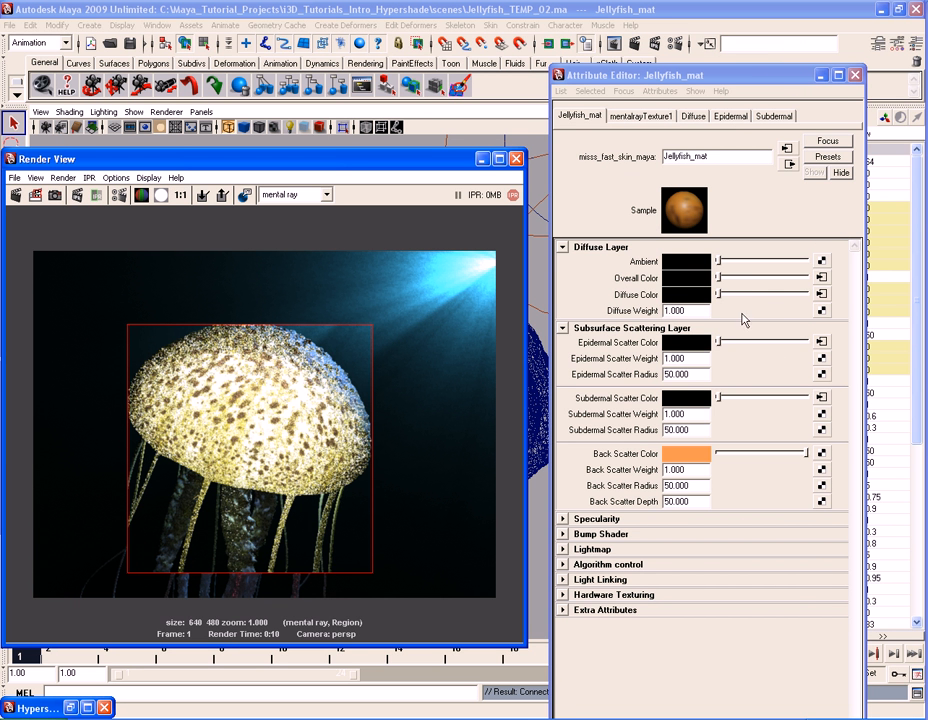
{"action": "left_click", "coordinate": [727, 76]}
{"action": "mouse_move", "coordinate": [727, 76]}
{"action": "left_mouse_down"}
{"action": "mouse_move", "coordinate": [730, 51]}
{"action": "mouse_move", "coordinate": [729, 69]}
{"action": "left_mouse_up"}
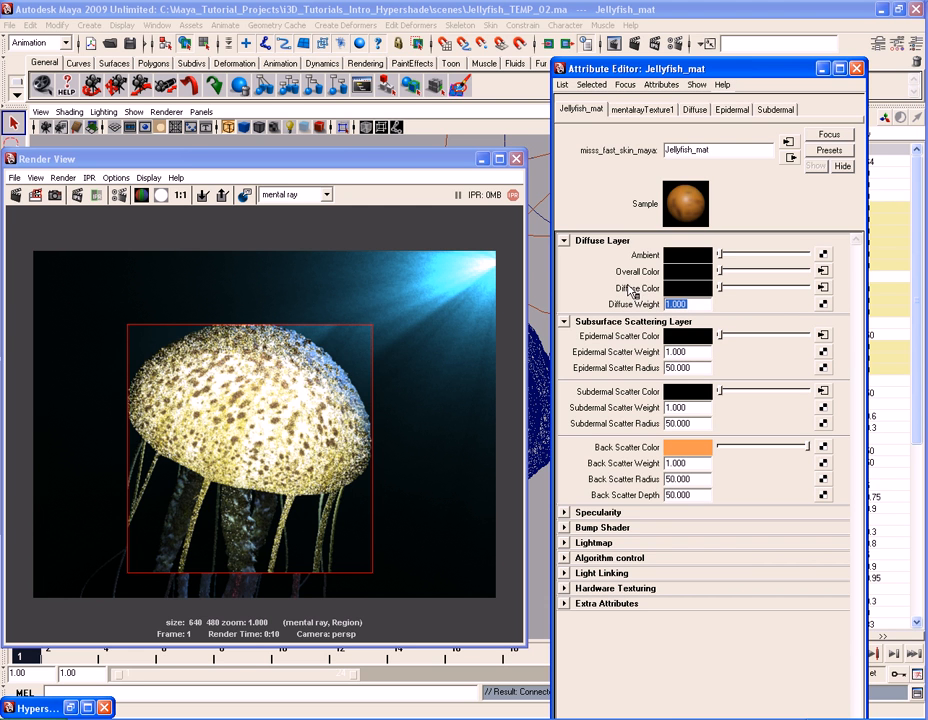
Check the Diffuse texture's attributes, set the Epidermal texture's Filter Type to Mipmap, and return to the Jellyfish_mat attributes
{"action": "left_click", "coordinate": [822, 287]}
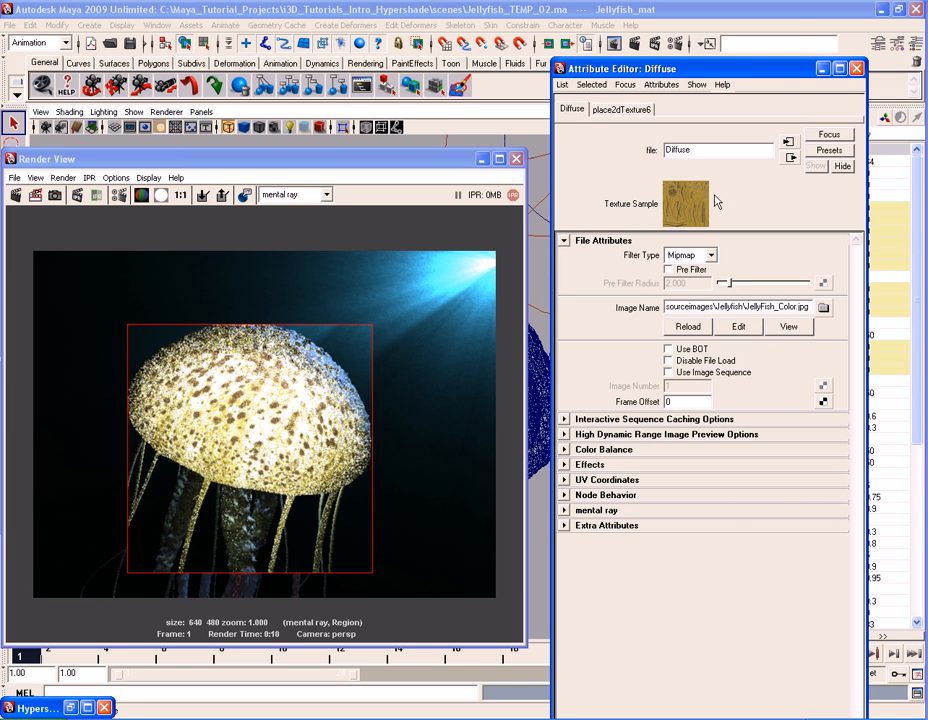
{"action": "left_click", "coordinate": [791, 159]}
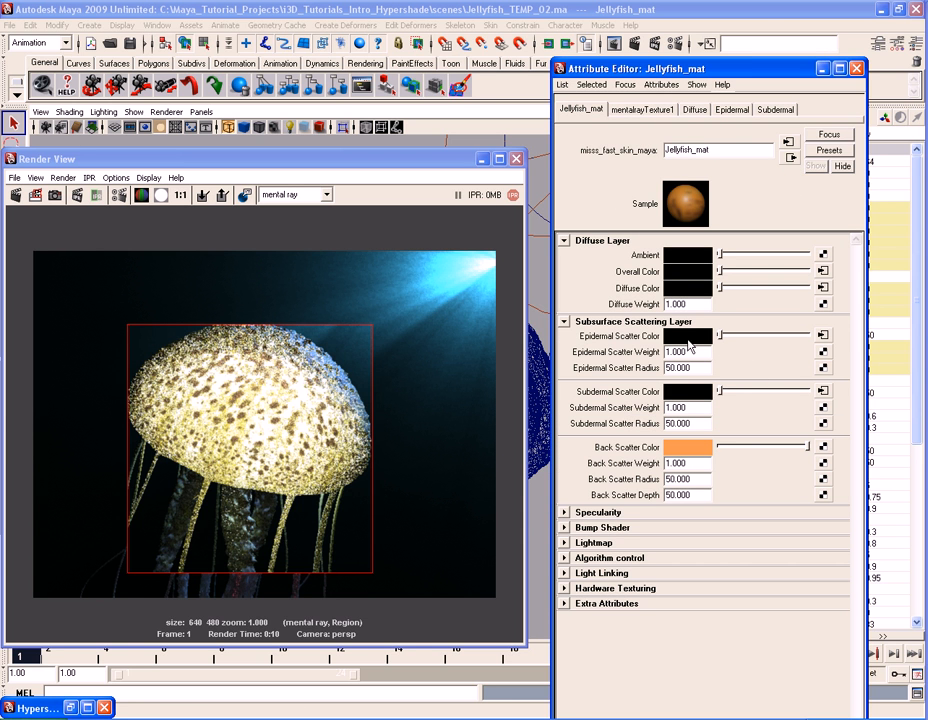
{"action": "left_click", "coordinate": [823, 337]}
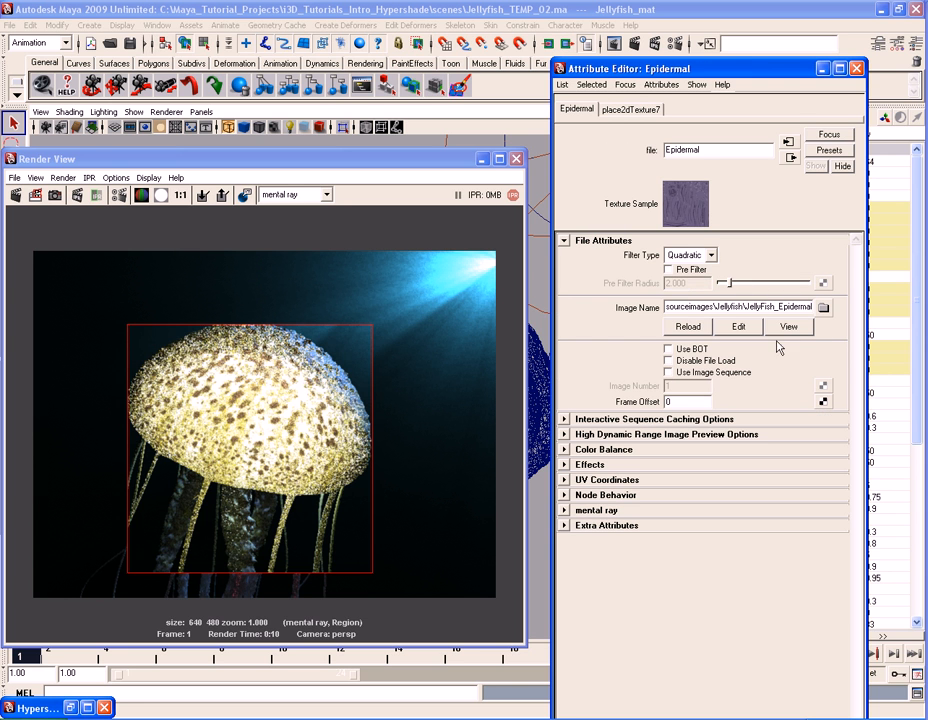
{"action": "left_click", "coordinate": [711, 256]}
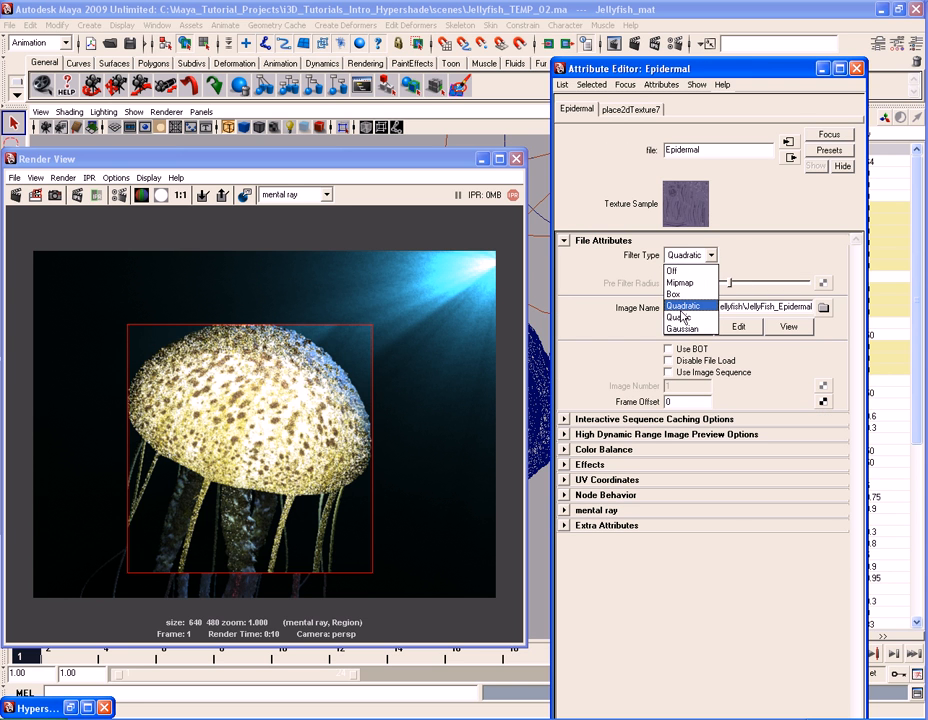
{"action": "left_click", "coordinate": [688, 283]}
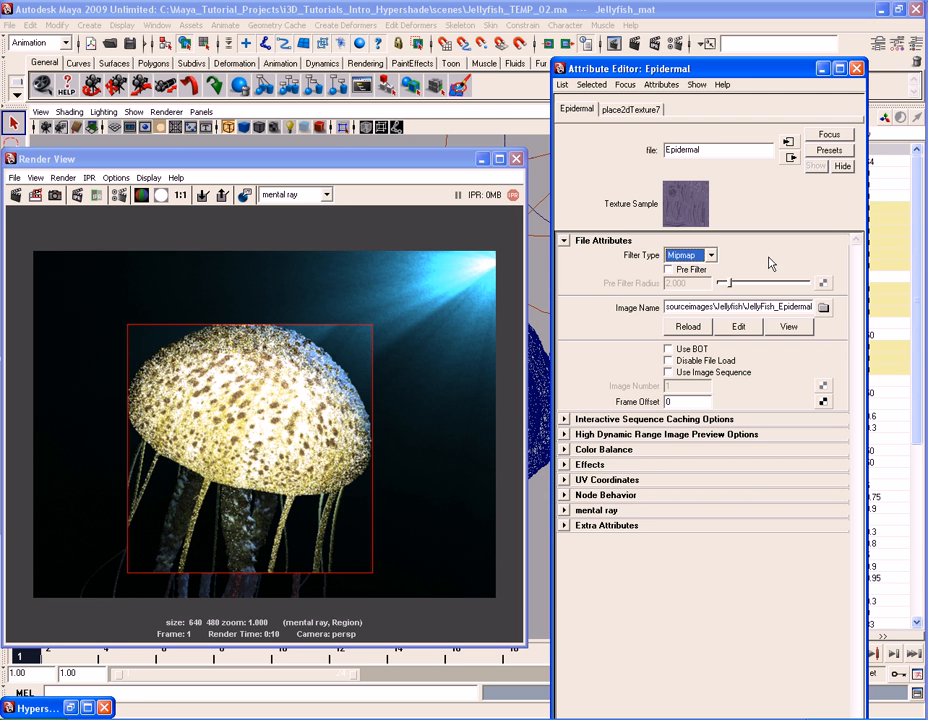
{"action": "left_click", "coordinate": [789, 159]}
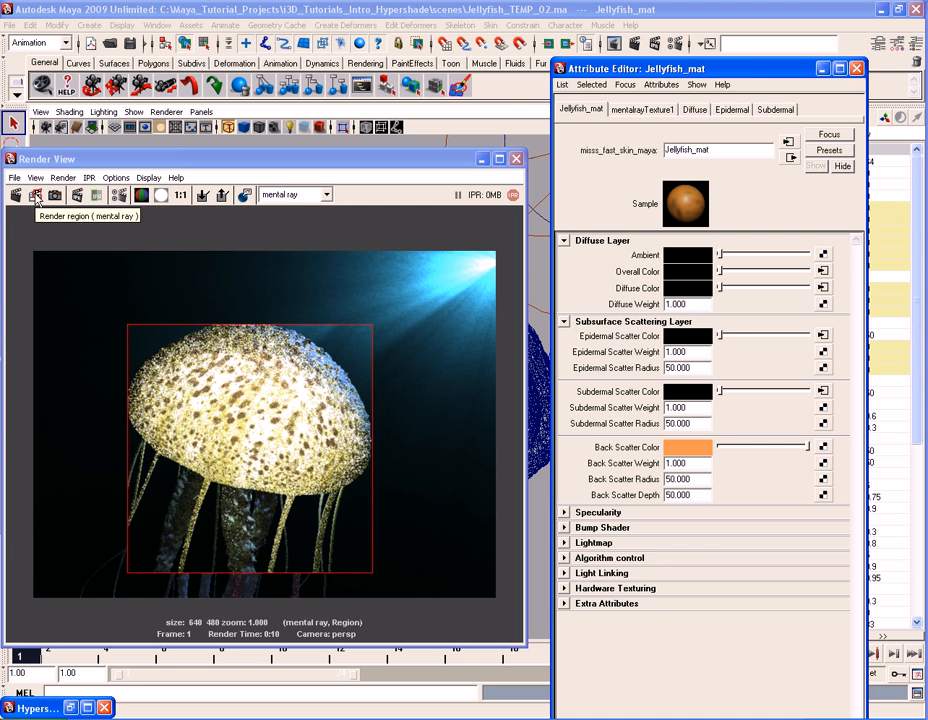
Keep the current render image, re-render the jellyfish region, and compare the new image with the stored one
{"action": "left_click", "coordinate": [203, 195]}
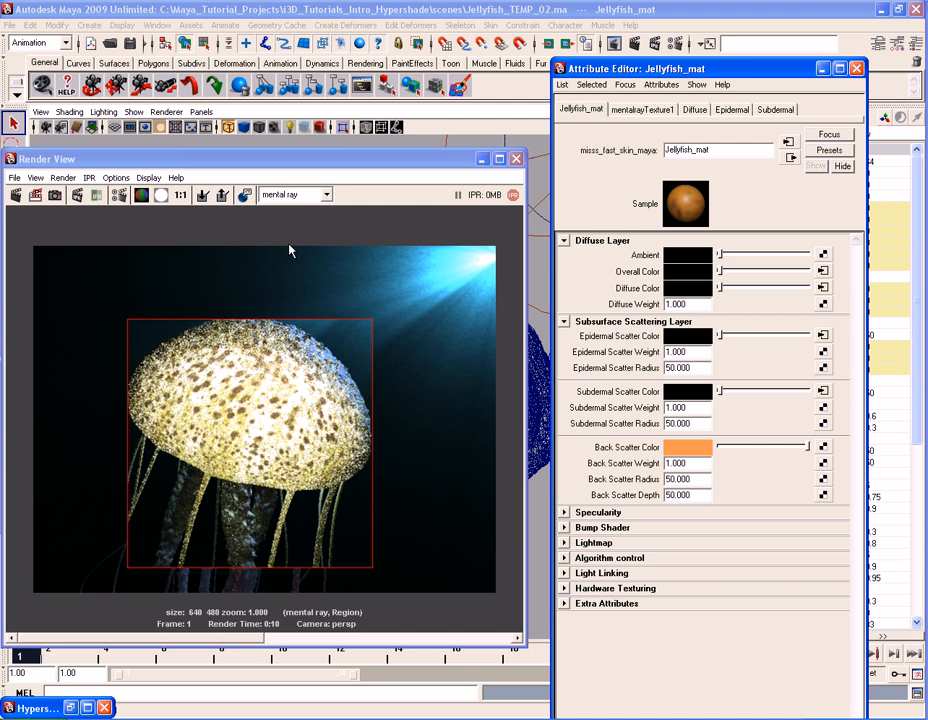
{"action": "left_click", "coordinate": [35, 195]}
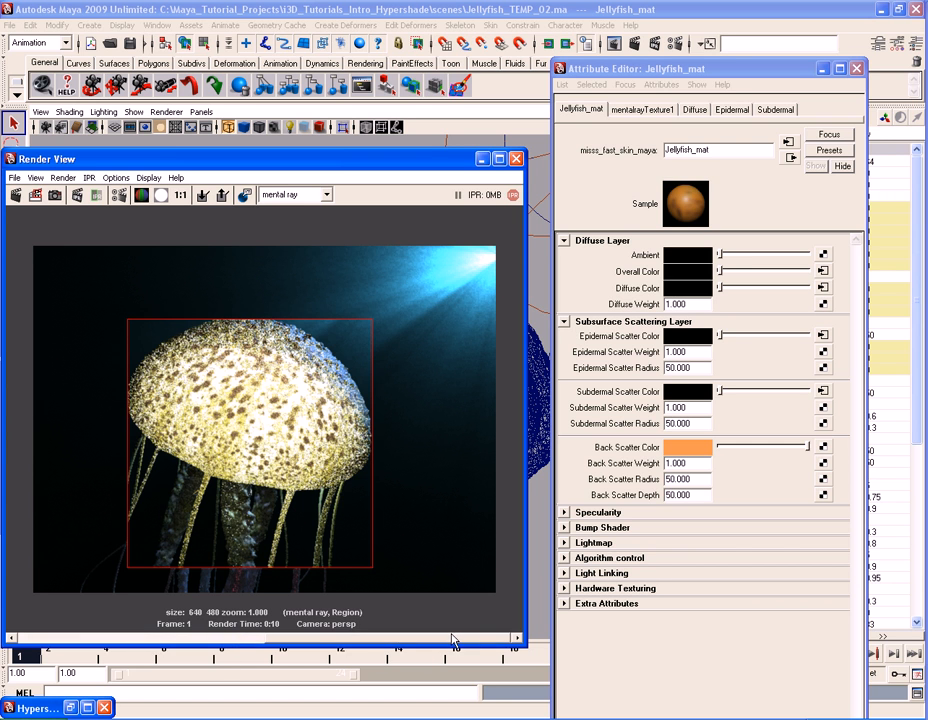
{"action": "left_click_drag", "start_coordinate": [435, 641], "coordinate": [215, 641]}
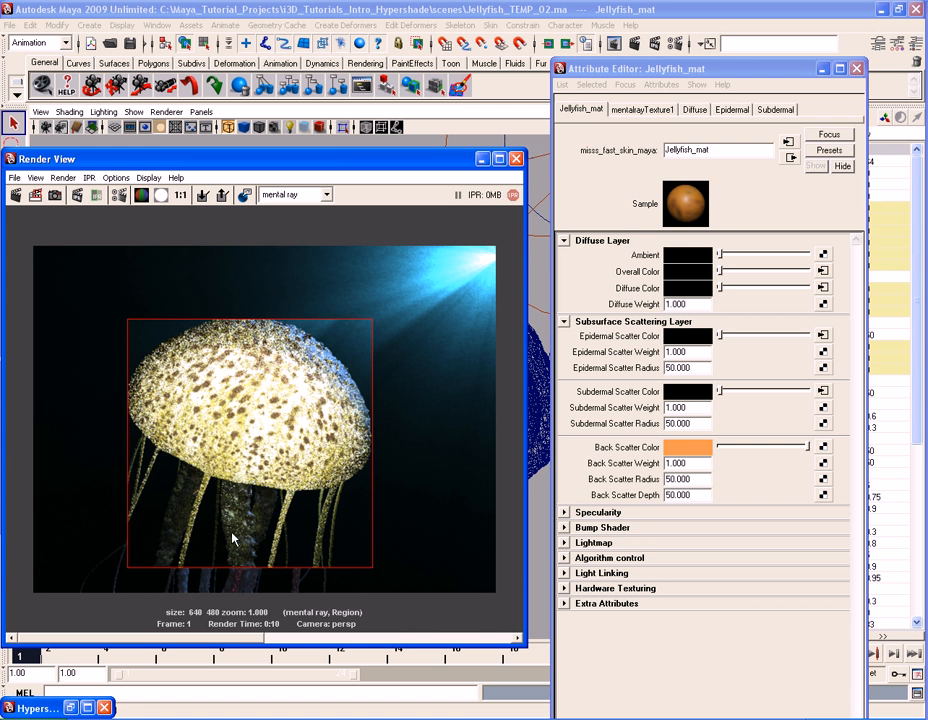
{"action": "mouse_move", "coordinate": [197, 640]}
{"action": "left_mouse_down"}
{"action": "mouse_move", "coordinate": [449, 642]}
{"action": "mouse_move", "coordinate": [145, 642]}
{"action": "mouse_move", "coordinate": [348, 641]}
{"action": "mouse_move", "coordinate": [202, 640]}
{"action": "left_mouse_up"}
Try to map a File texture to the Bump attribute in the Bump Shader settings of Jellyfish_mat
{"action": "left_click", "coordinate": [608, 528]}
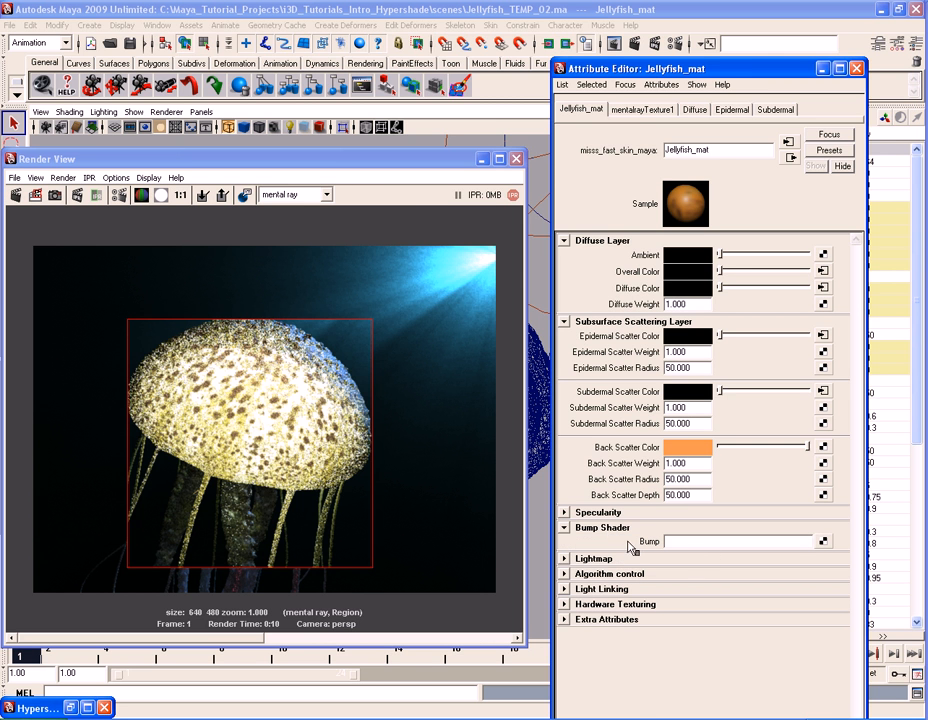
{"action": "left_click", "coordinate": [822, 541]}
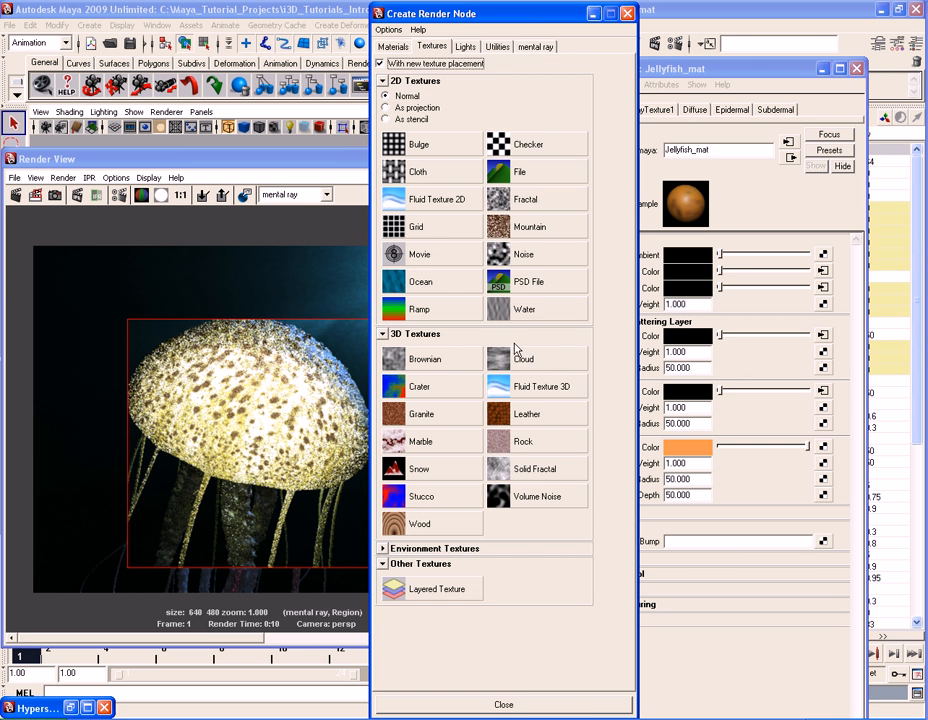
{"action": "left_click", "coordinate": [522, 173]}
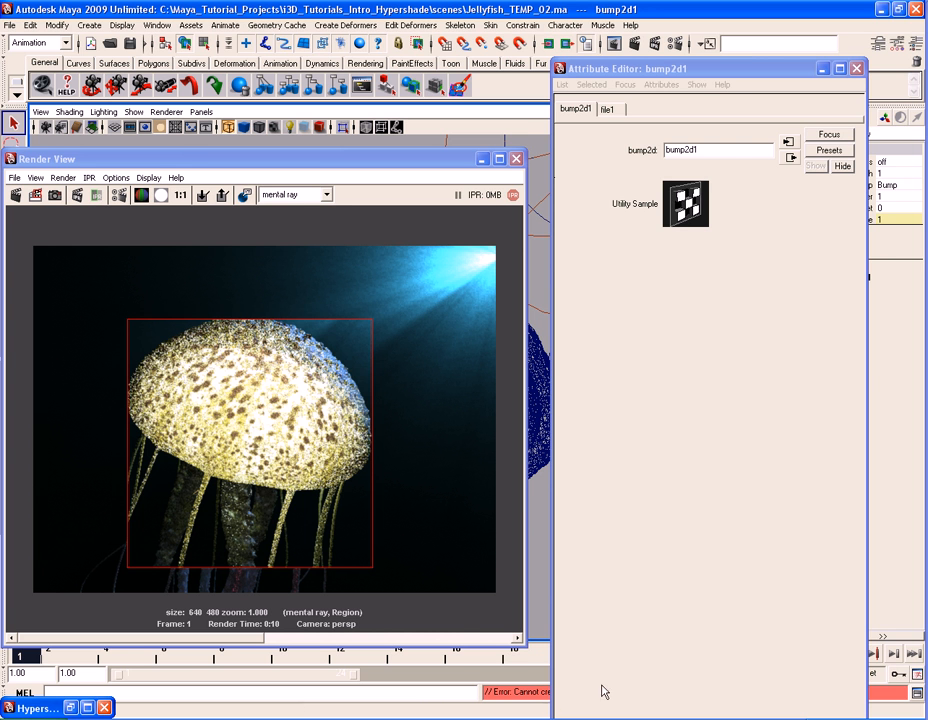
Inspect the attributes of the new bump2d1 and file1 nodes, then close the attribute display
{"action": "left_click_drag", "start_coordinate": [737, 74], "coordinate": [316, 33]}
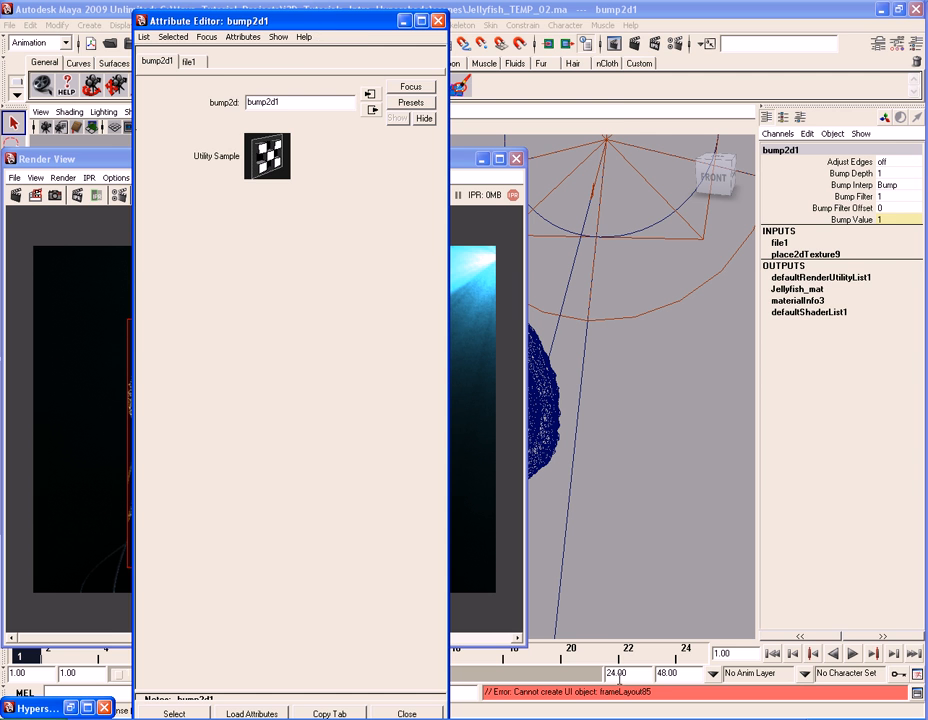
{"action": "left_click_drag", "start_coordinate": [285, 27], "coordinate": [693, 72]}
{"action": "left_click", "coordinate": [597, 107]}
{"action": "left_click", "coordinate": [563, 107]}
{"action": "left_click", "coordinate": [597, 107]}
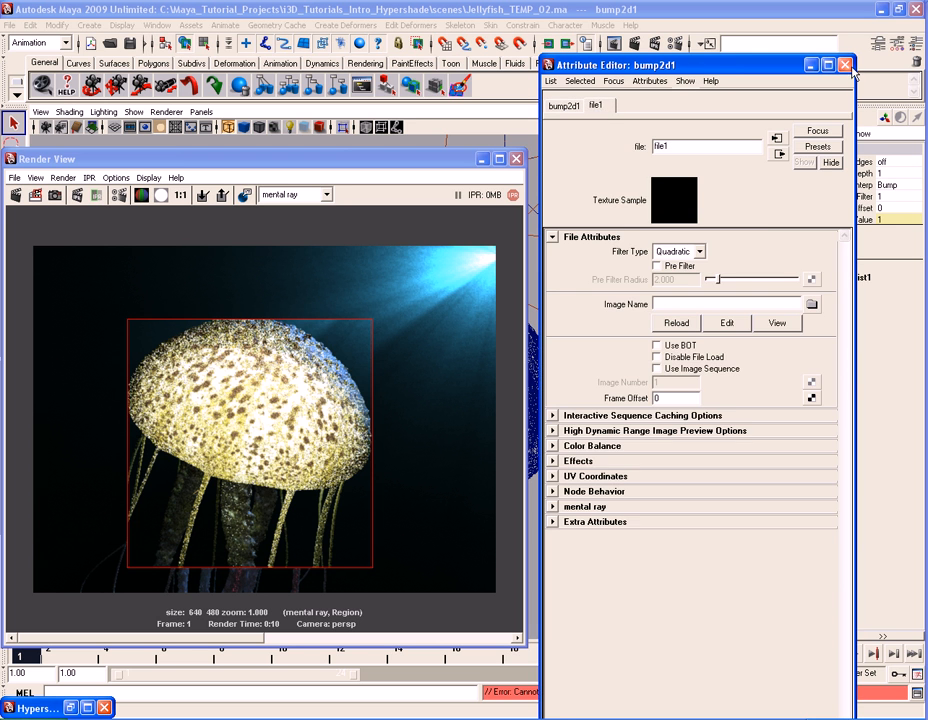
{"action": "key", "text": "ctrl+a"}
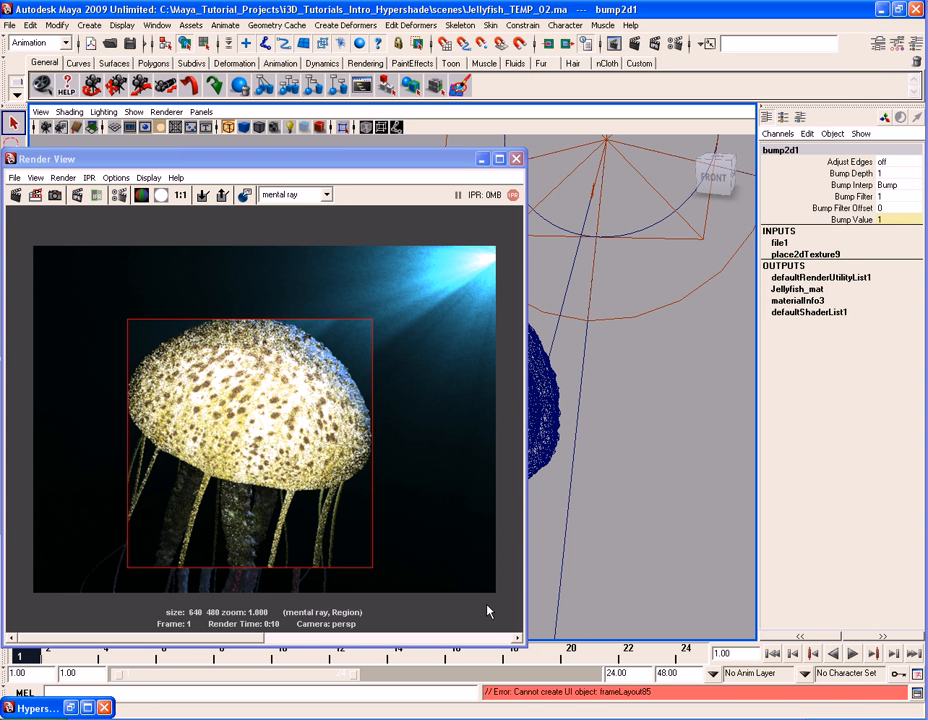
Graph the input connections of Jellyfish_mat in the Hypershade work area to include its bump nodes
{"action": "left_click", "coordinate": [71, 708]}
{"action": "mouse_move", "coordinate": [472, 384]}
{"action": "left_mouse_down"}
{"action": "mouse_move", "coordinate": [480, 414]}
{"action": "mouse_move", "coordinate": [488, 372]}
{"action": "left_mouse_up"}
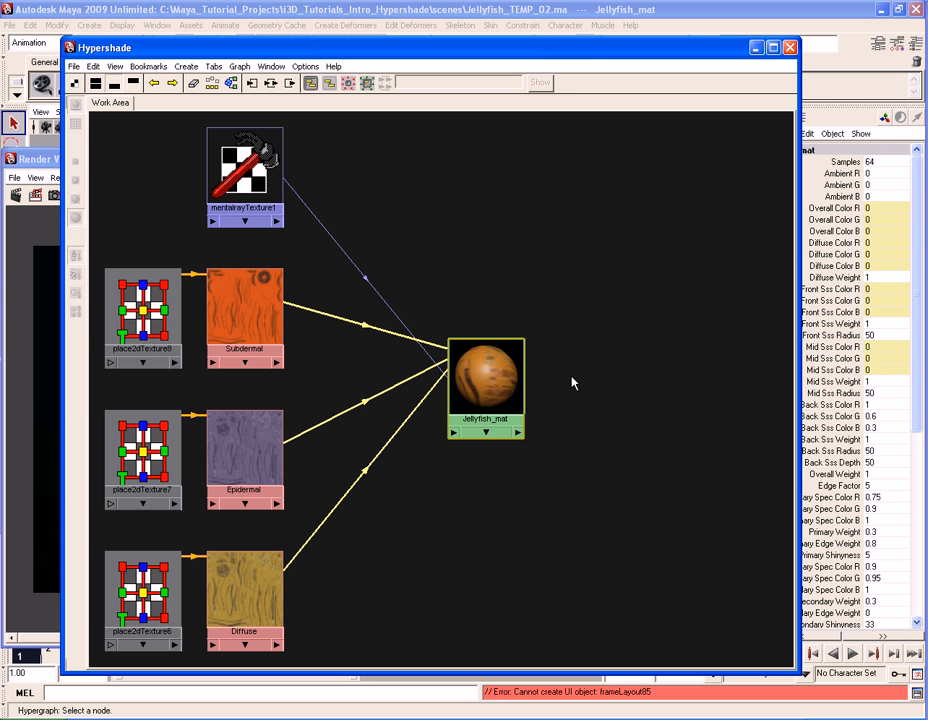
{"action": "mouse_move", "coordinate": [488, 374]}
{"action": "left_mouse_down"}
{"action": "mouse_move", "coordinate": [470, 382]}
{"action": "mouse_move", "coordinate": [488, 395]}
{"action": "left_mouse_up"}
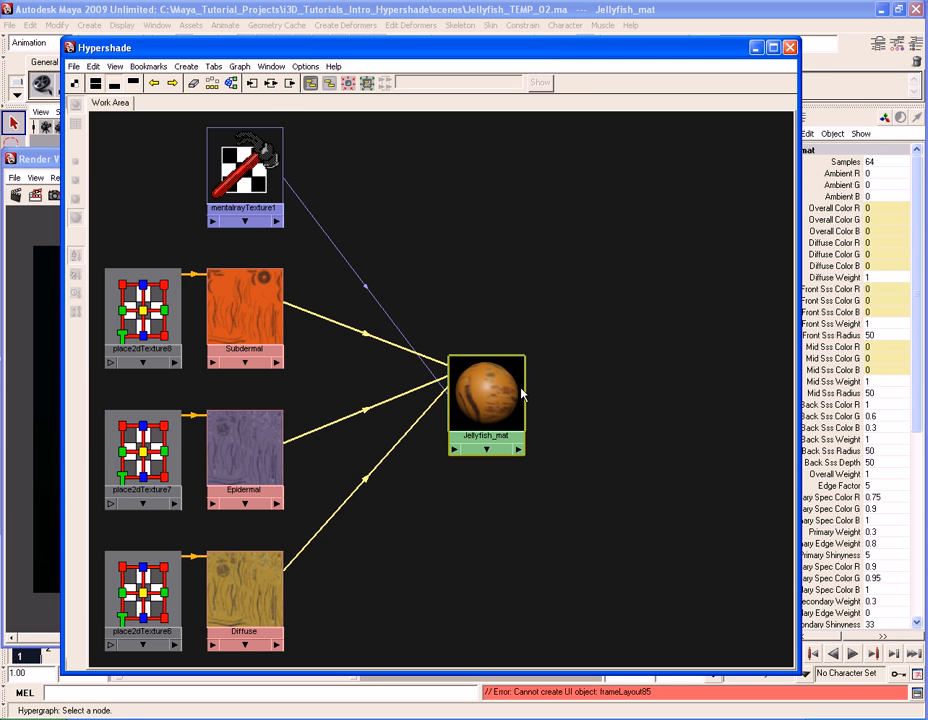
{"action": "left_click", "coordinate": [253, 88]}
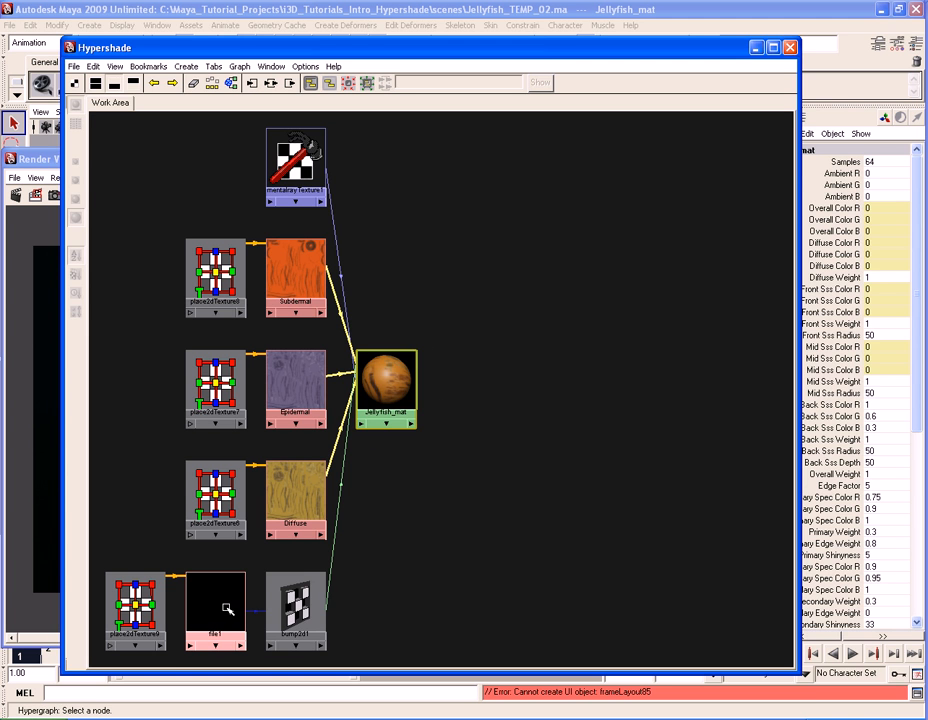
Check the attributes of bump2d1 and delete the bump2d1, file1 and place2dTexture9 nodes
{"action": "double_click", "coordinate": [295, 605]}
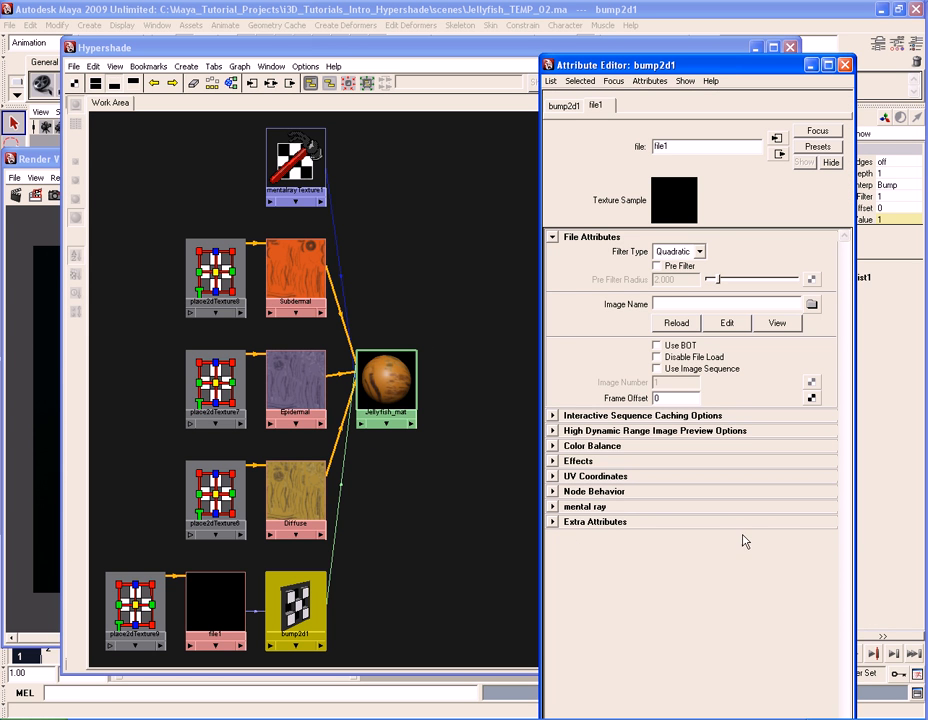
{"action": "left_click", "coordinate": [568, 106]}
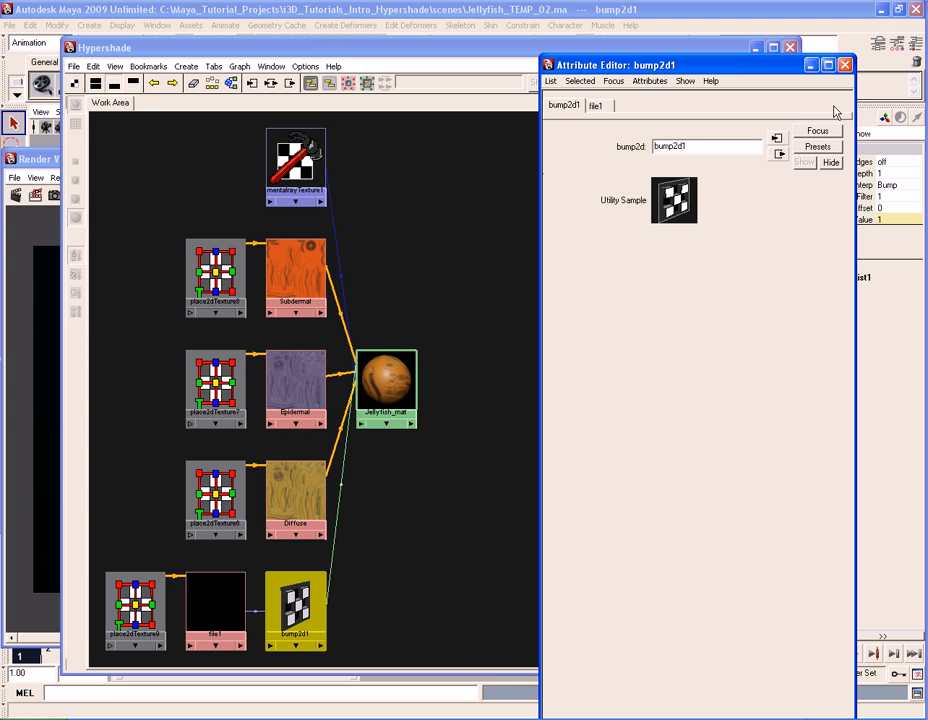
{"action": "left_click", "coordinate": [846, 66]}
{"action": "left_click_drag", "start_coordinate": [354, 586], "coordinate": [112, 630]}
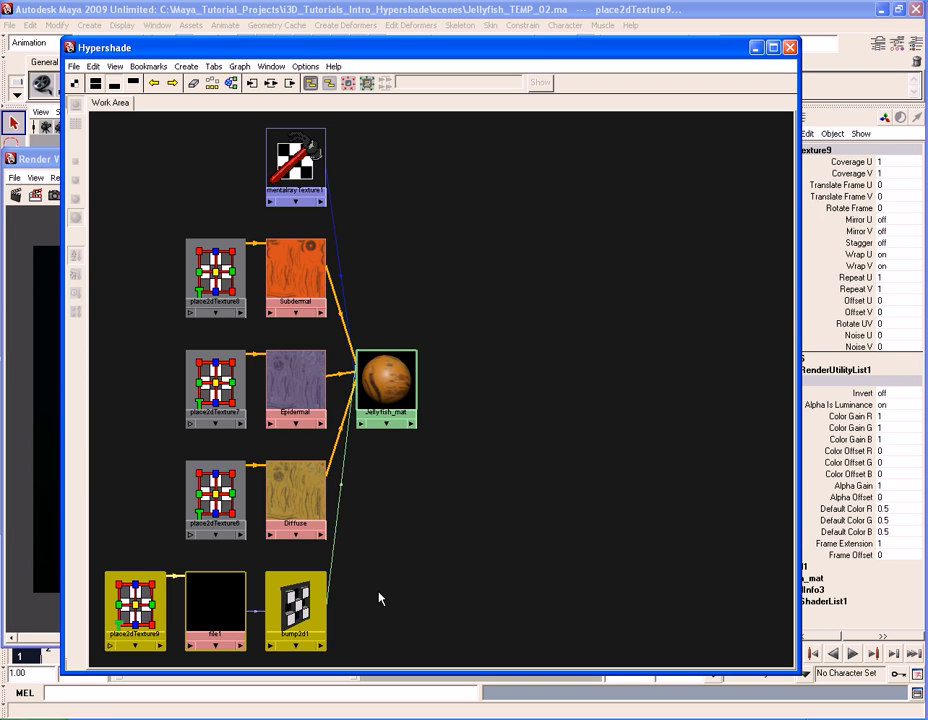
{"action": "key", "text": "Delete"}
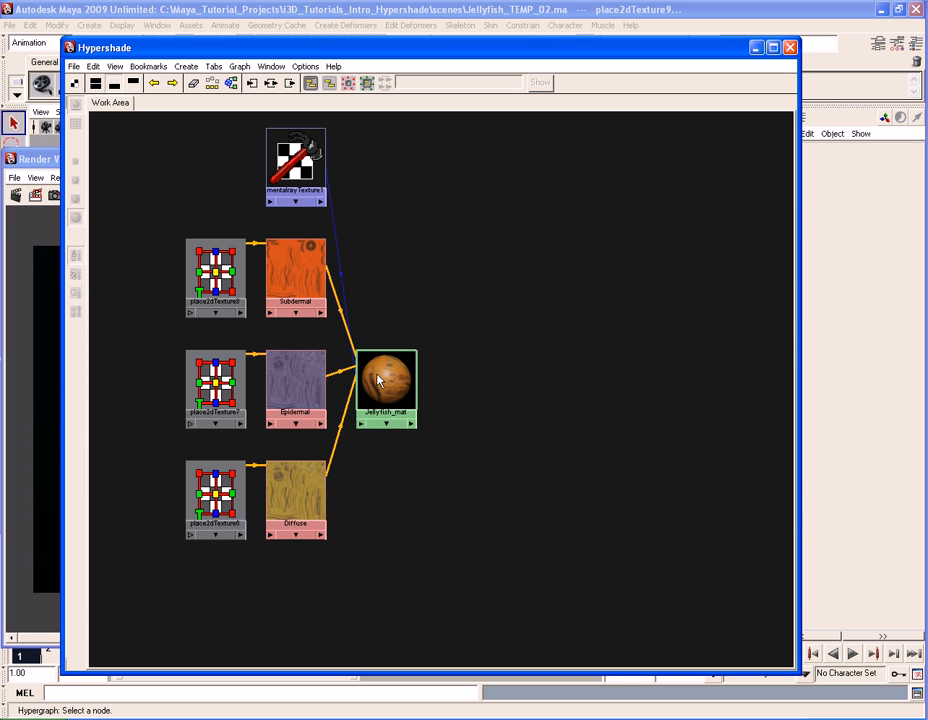
Move Jellyfish_mat away from its texture nodes and try to open its attributes
{"action": "left_click_drag", "start_coordinate": [374, 372], "coordinate": [453, 369]}
{"action": "double_click", "coordinate": [472, 387]}
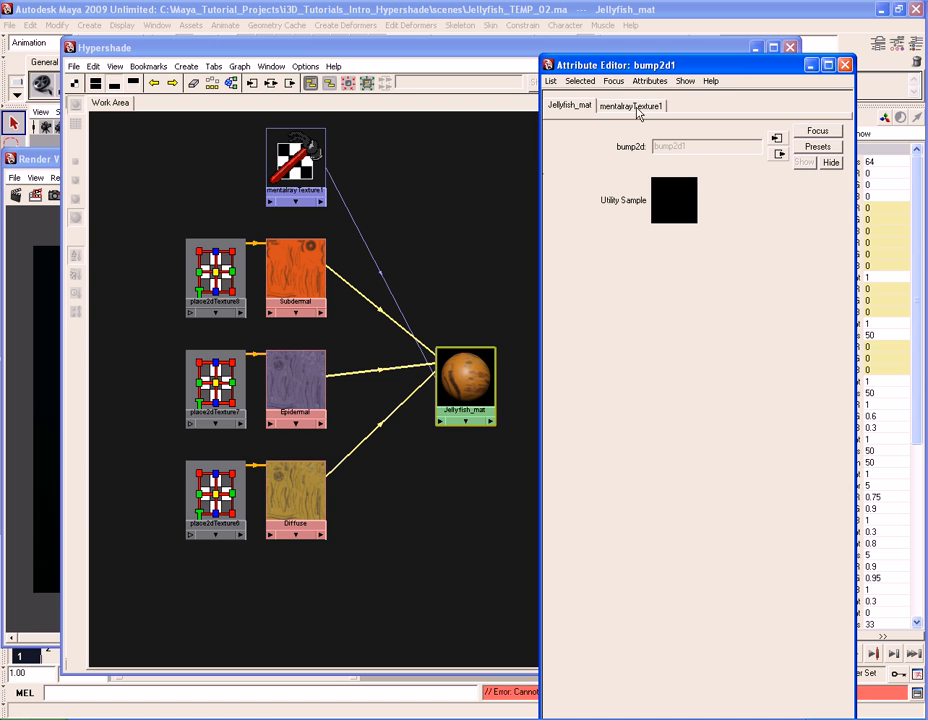
{"action": "left_click", "coordinate": [845, 66]}
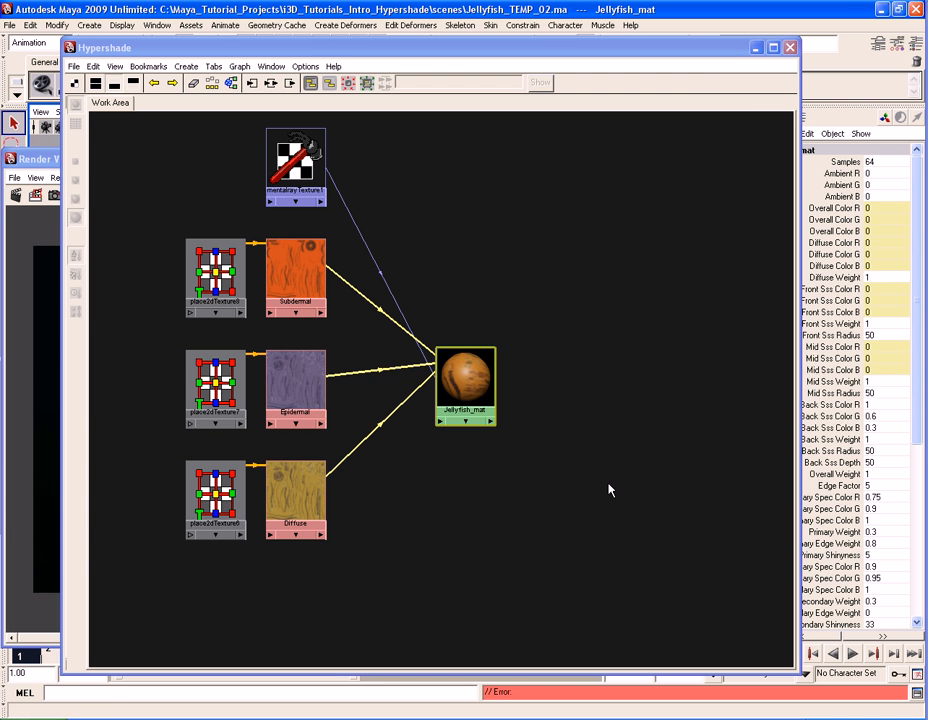
{"action": "left_click", "coordinate": [756, 47]}
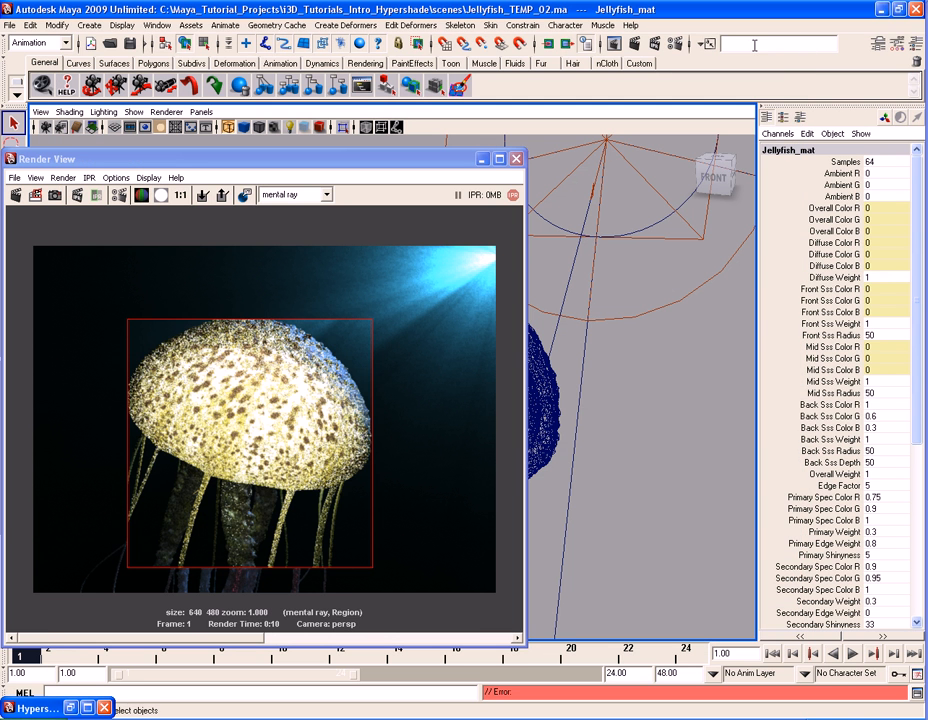
{"action": "left_click", "coordinate": [70, 708]}
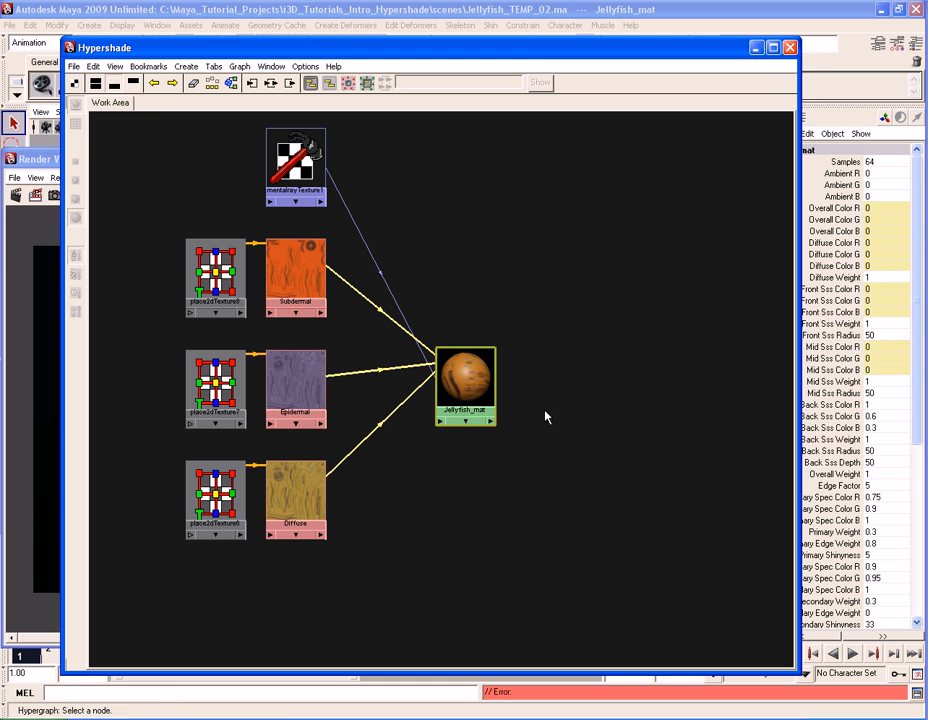
Inspect the attributes of Jellyfish_mat and mentalrayTexture1, then close the attribute display
{"action": "left_click", "coordinate": [917, 700]}
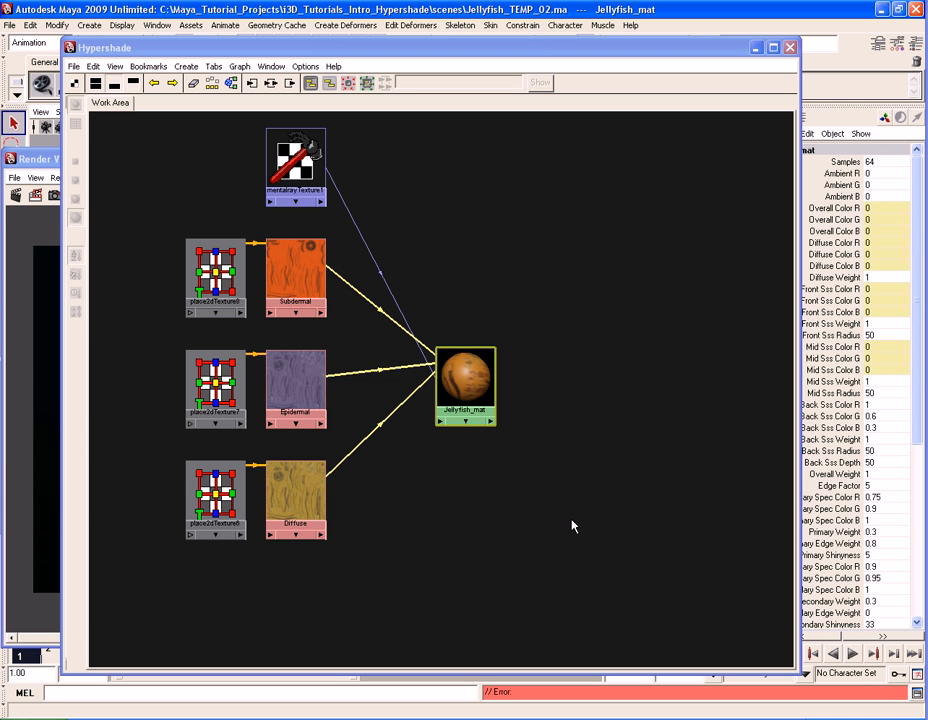
{"action": "double_click", "coordinate": [466, 390]}
{"action": "left_click", "coordinate": [628, 105]}
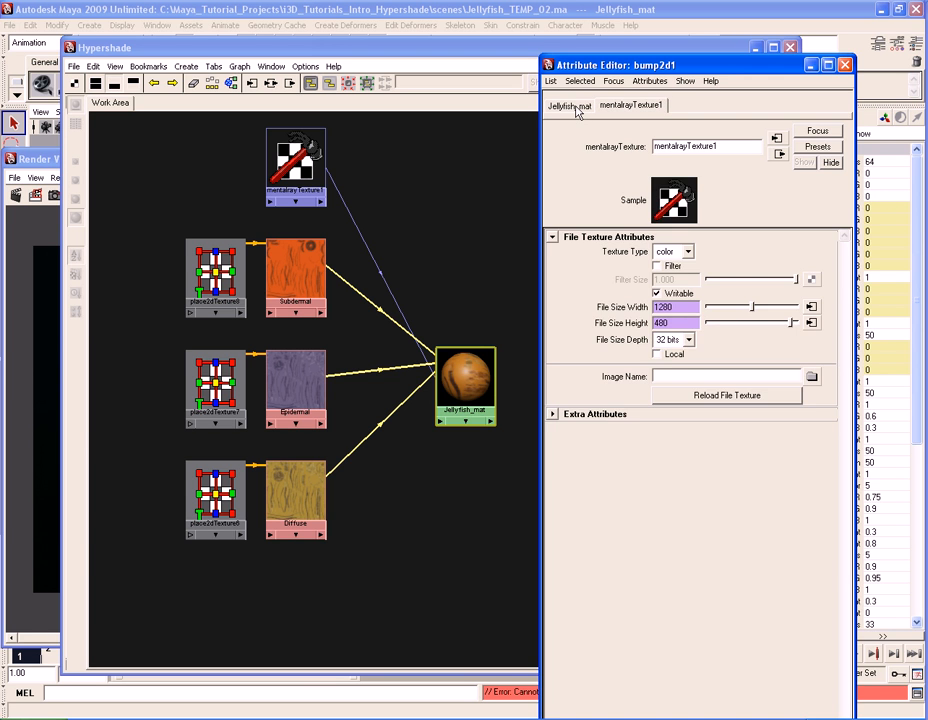
{"action": "left_click", "coordinate": [572, 105]}
{"action": "left_click", "coordinate": [640, 107]}
{"action": "left_click", "coordinate": [572, 105]}
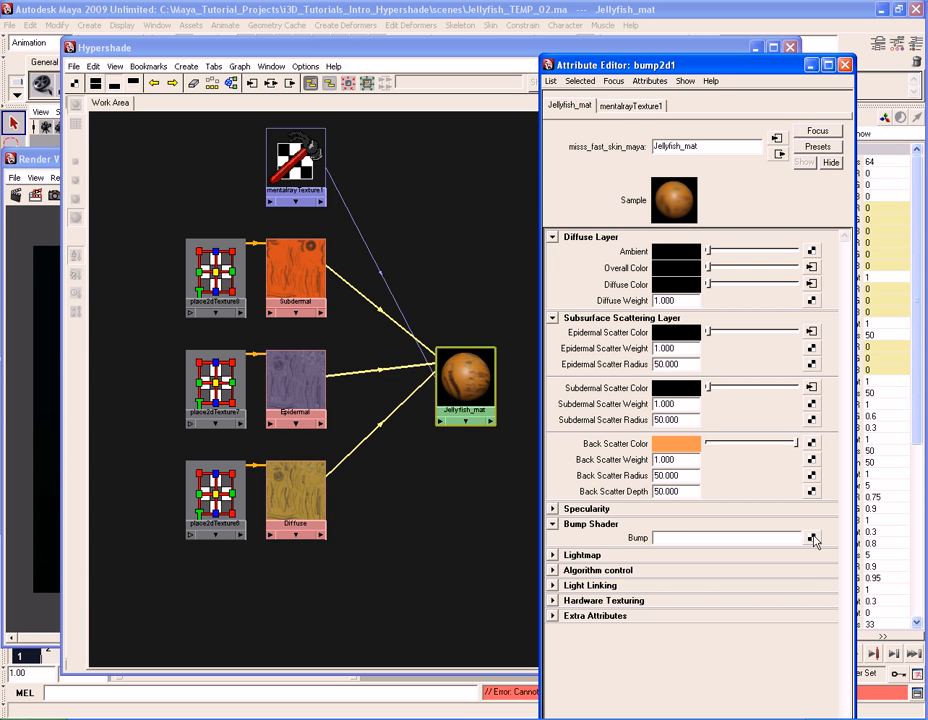
{"action": "left_click", "coordinate": [845, 64]}
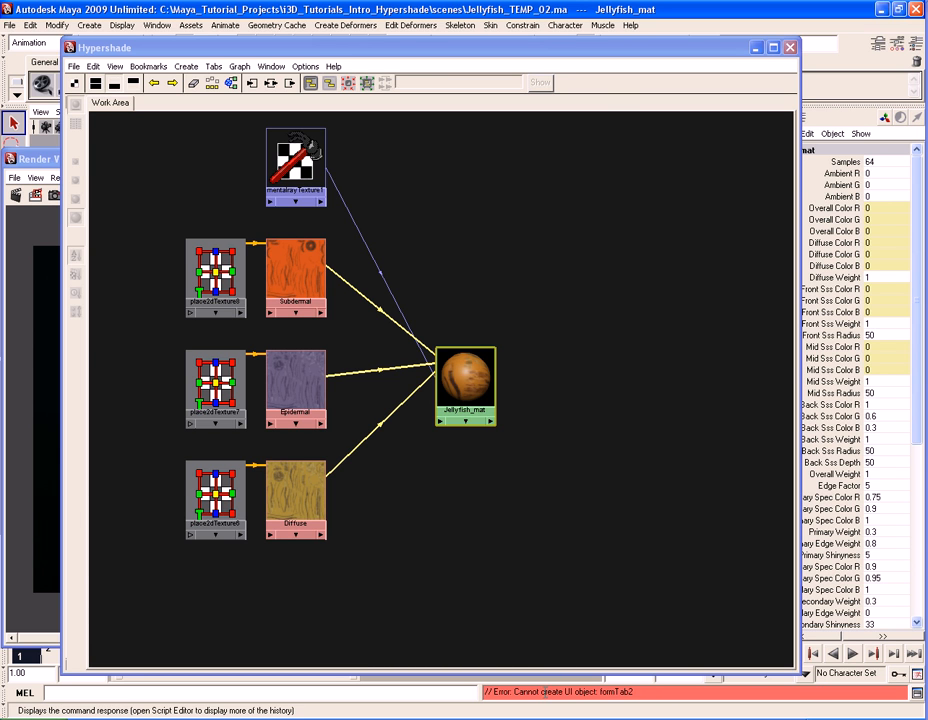
Examine the error text in the command response line, highlighting the UI object name it mentions
{"action": "left_click_drag", "start_coordinate": [542, 693], "coordinate": [655, 694]}
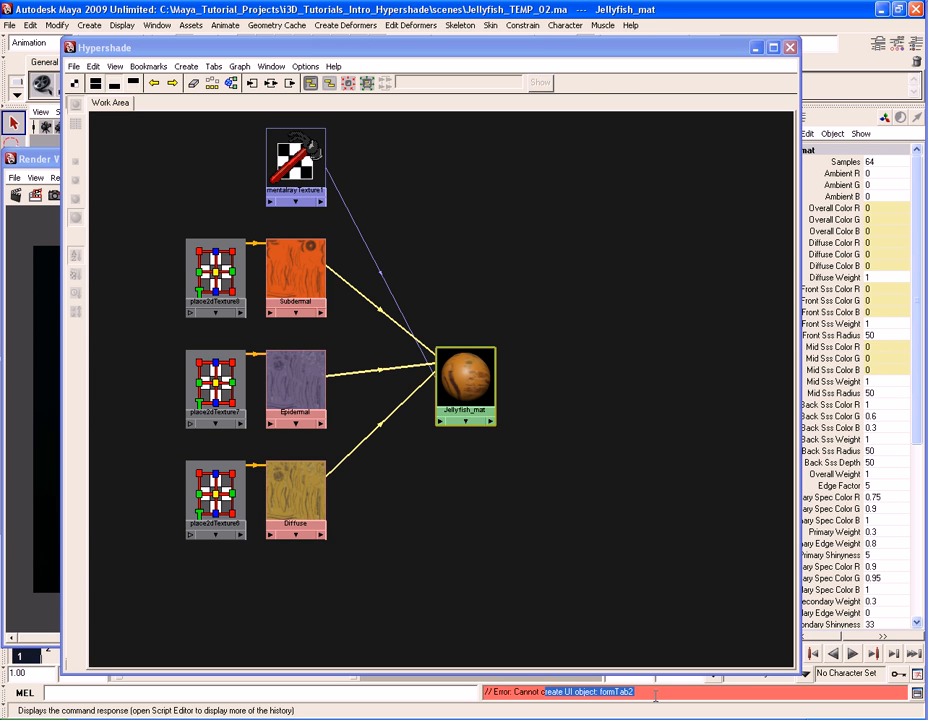
{"action": "left_click", "coordinate": [597, 693]}
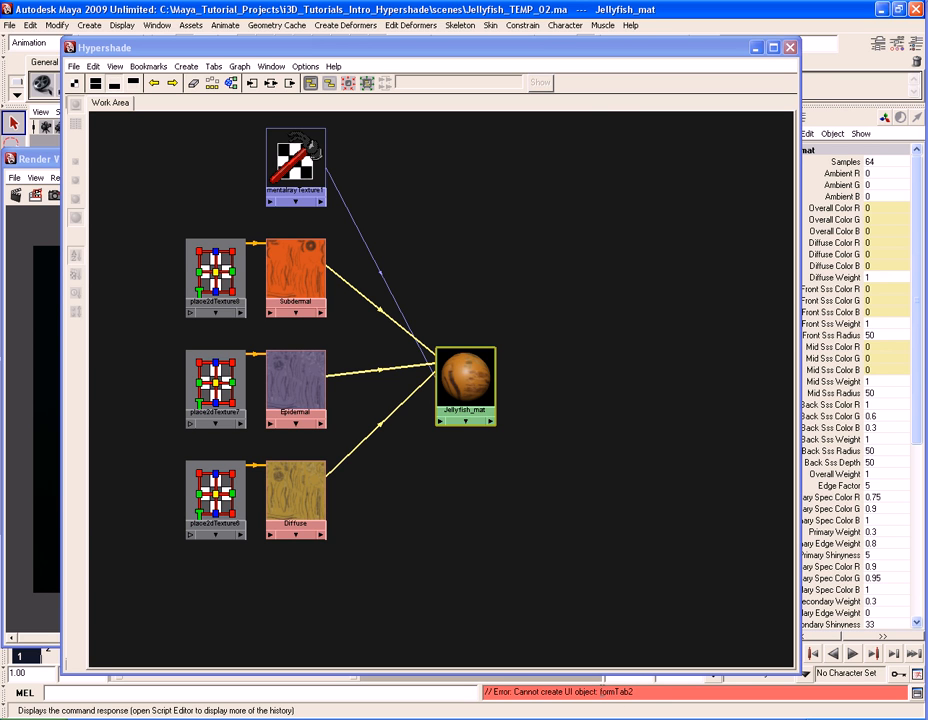
{"action": "double_click", "coordinate": [616, 691]}
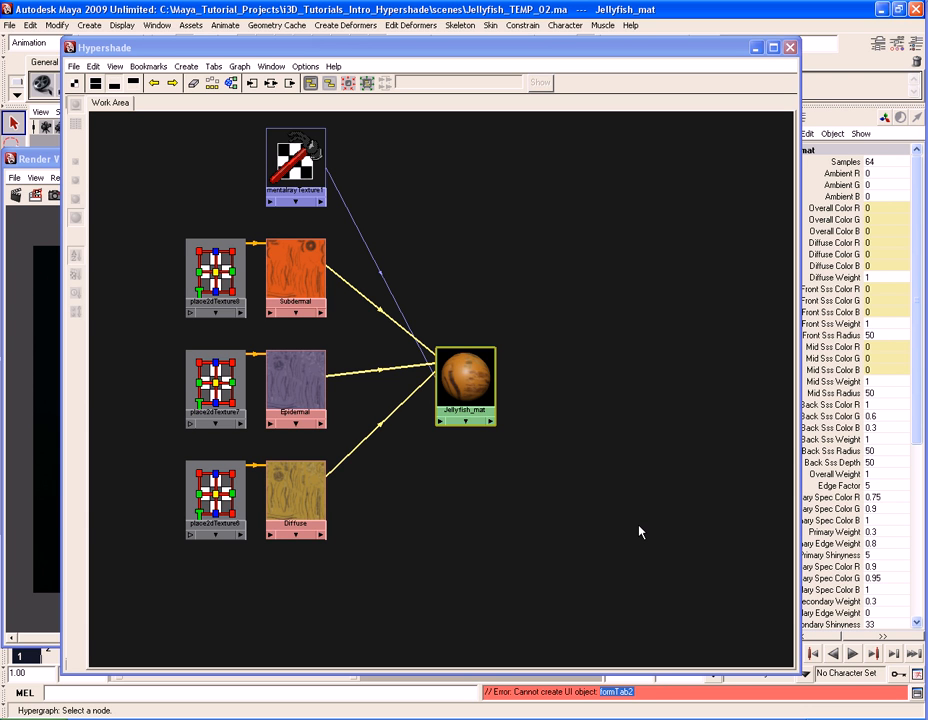
{"action": "left_click", "coordinate": [917, 693]}
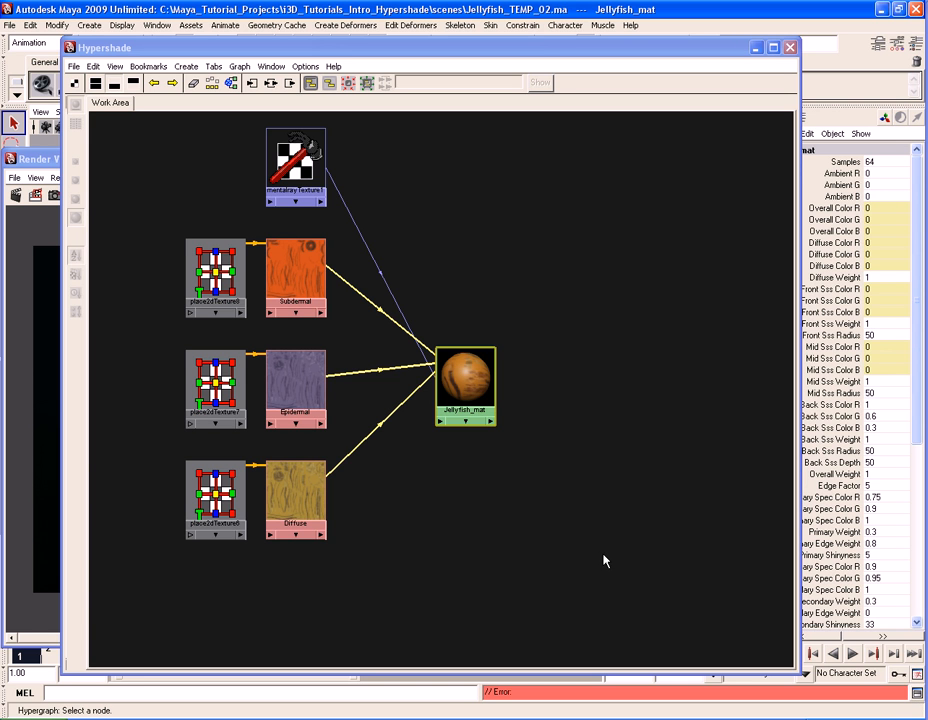
{"action": "left_click_drag", "start_coordinate": [462, 374], "coordinate": [488, 368]}
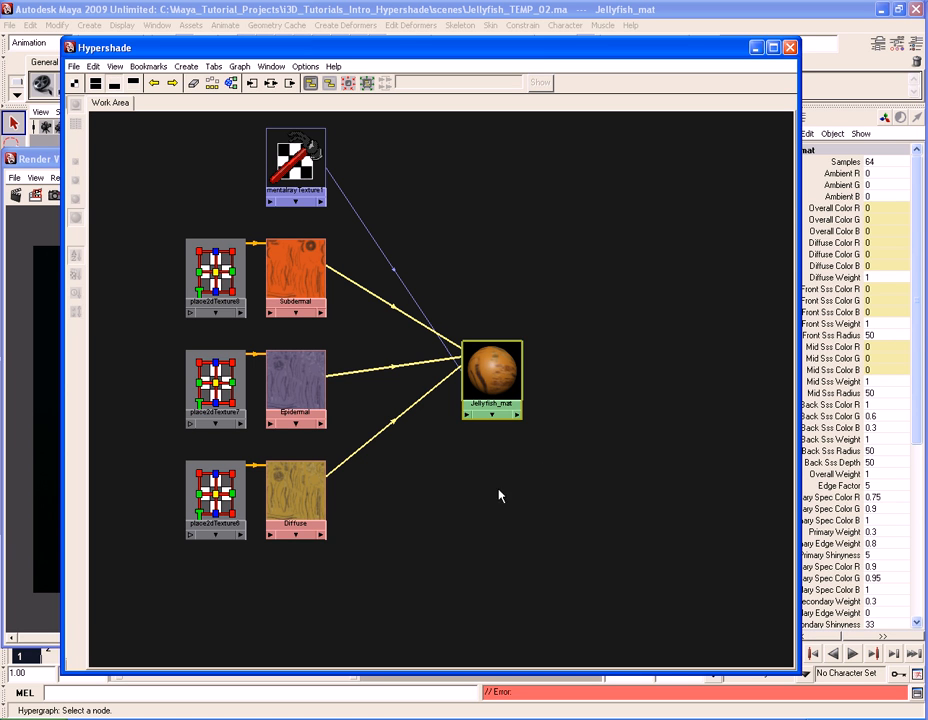
{"action": "left_click_drag", "start_coordinate": [494, 365], "coordinate": [502, 378]}
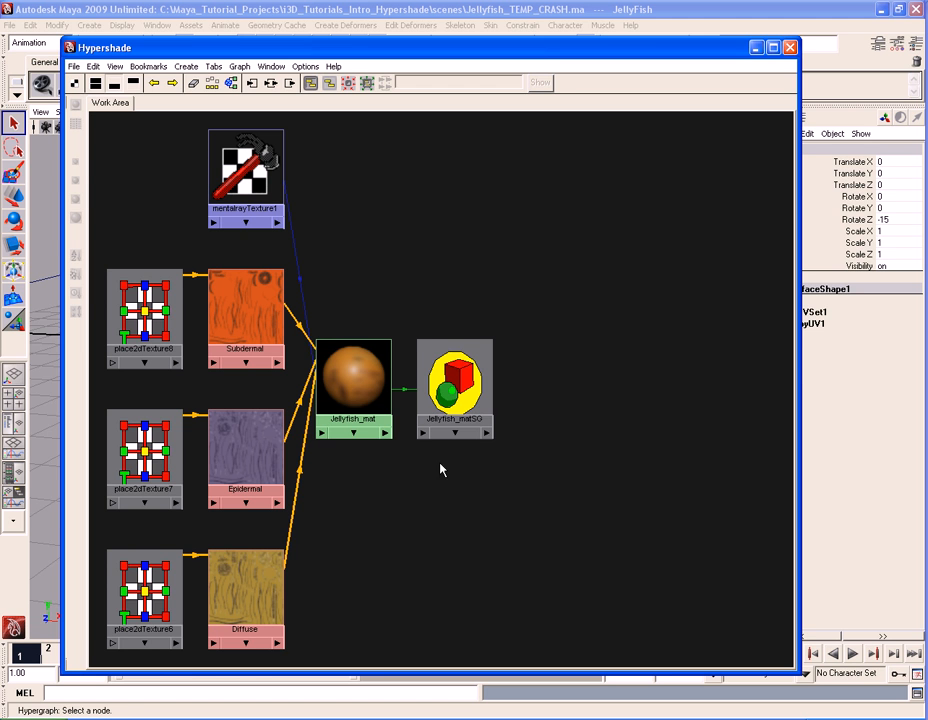
Connect a new File texture to the Bump attribute in Jellyfish_mat's Bump Shader settings
{"action": "double_click", "coordinate": [355, 381]}
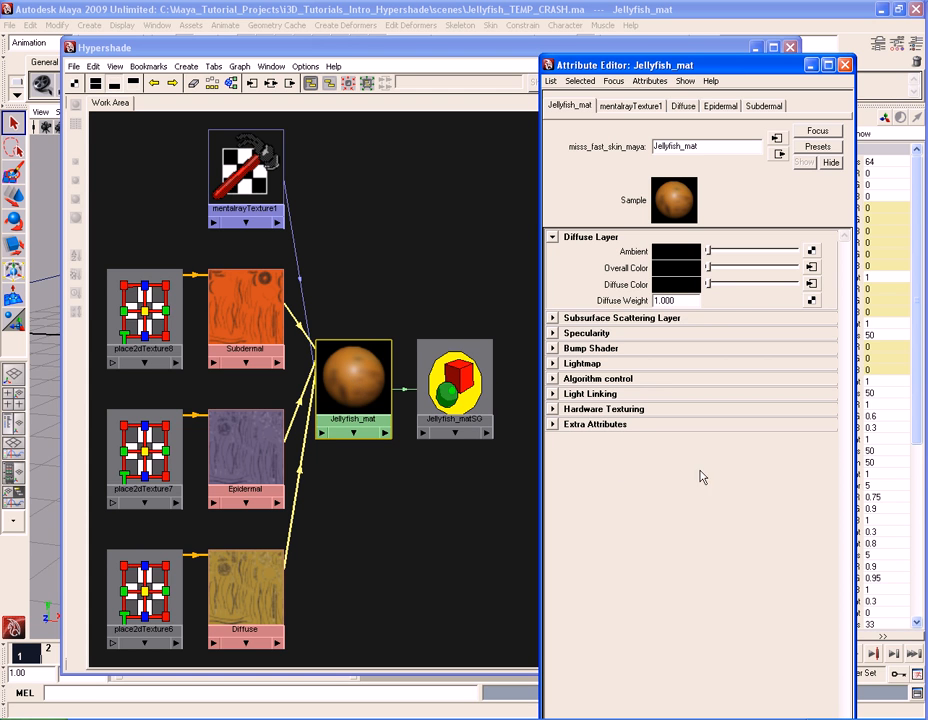
{"action": "left_click", "coordinate": [593, 348]}
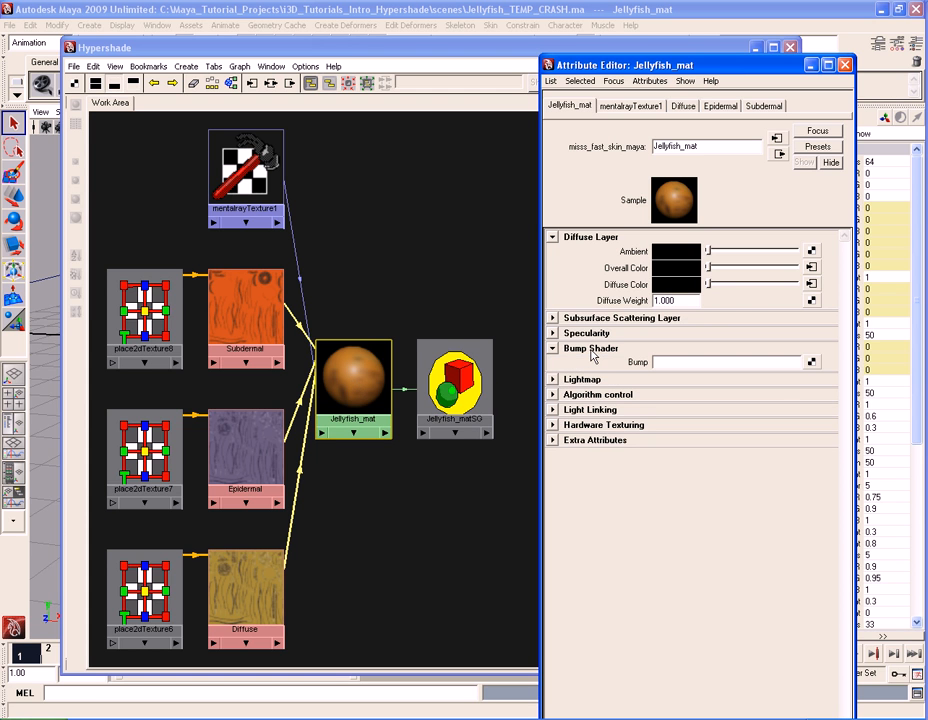
{"action": "left_click", "coordinate": [811, 363]}
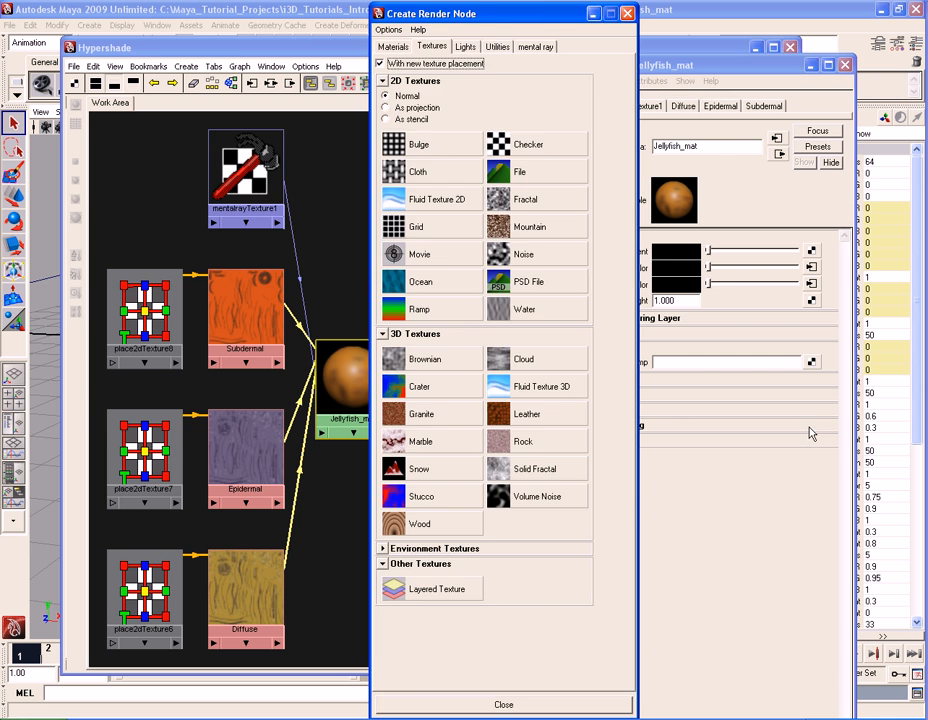
{"action": "left_click", "coordinate": [543, 178]}
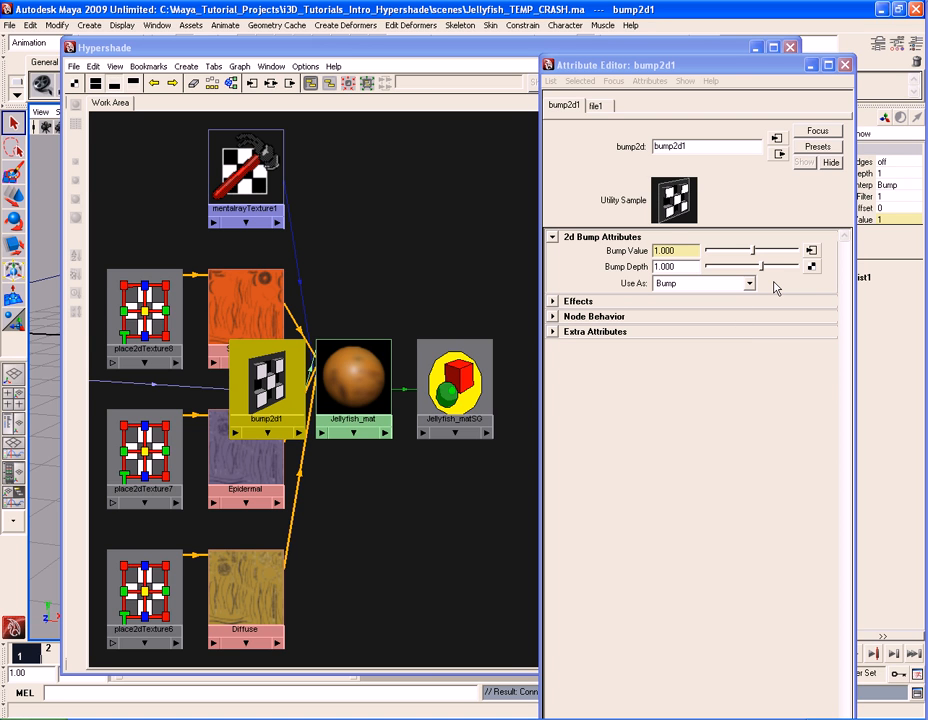
Load JellyFish_Bump.jpg from the Jellyfish folder into the file1 texture and set its Filter Type to Off
{"action": "left_click", "coordinate": [597, 105]}
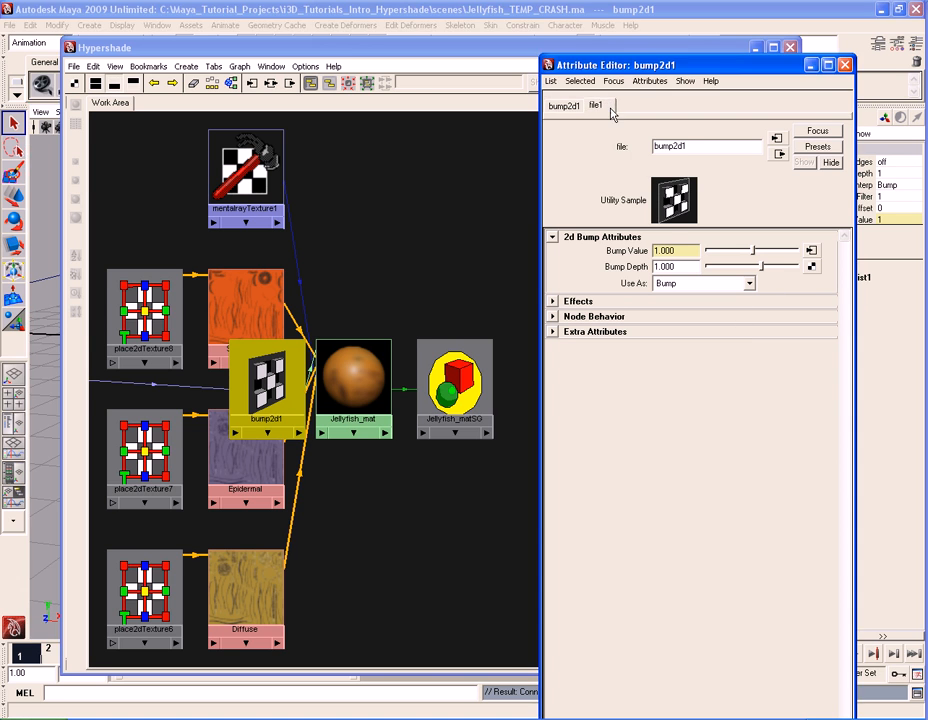
{"action": "left_click", "coordinate": [811, 303]}
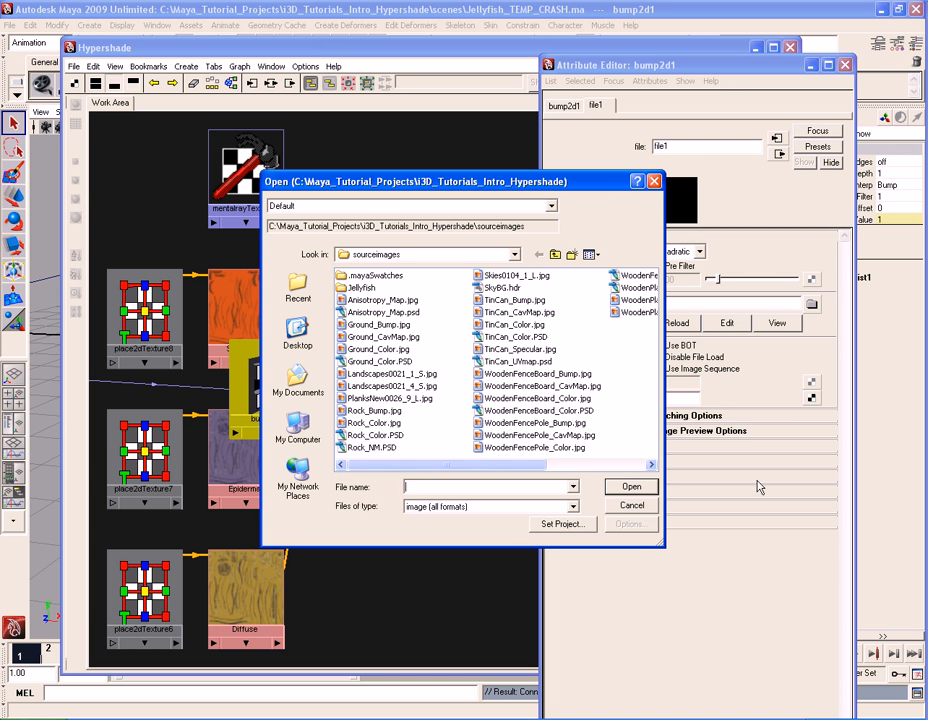
{"action": "double_click", "coordinate": [360, 287]}
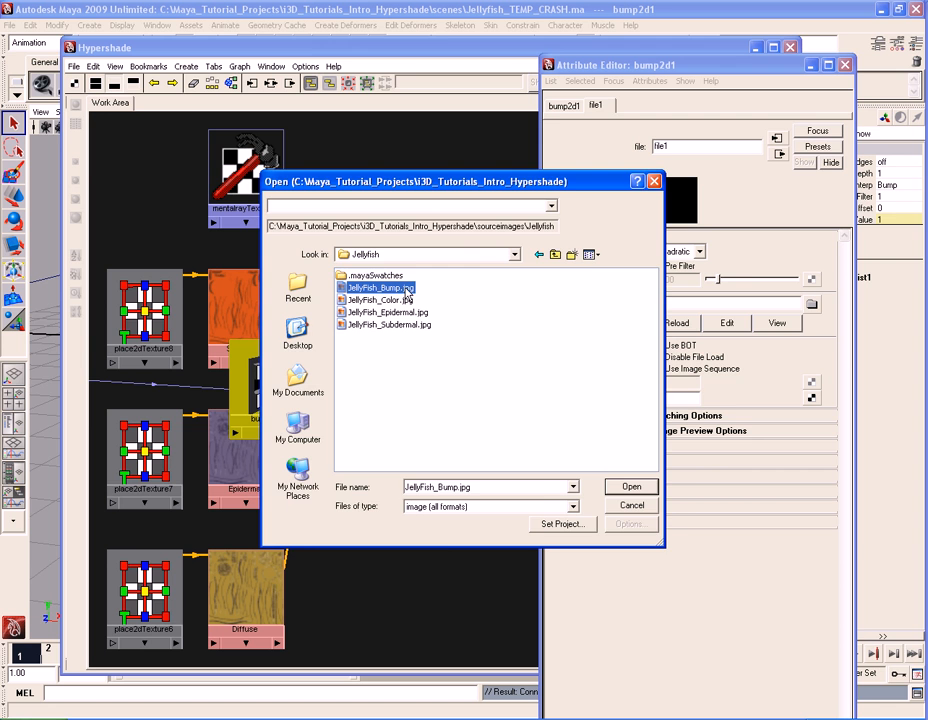
{"action": "double_click", "coordinate": [381, 288]}
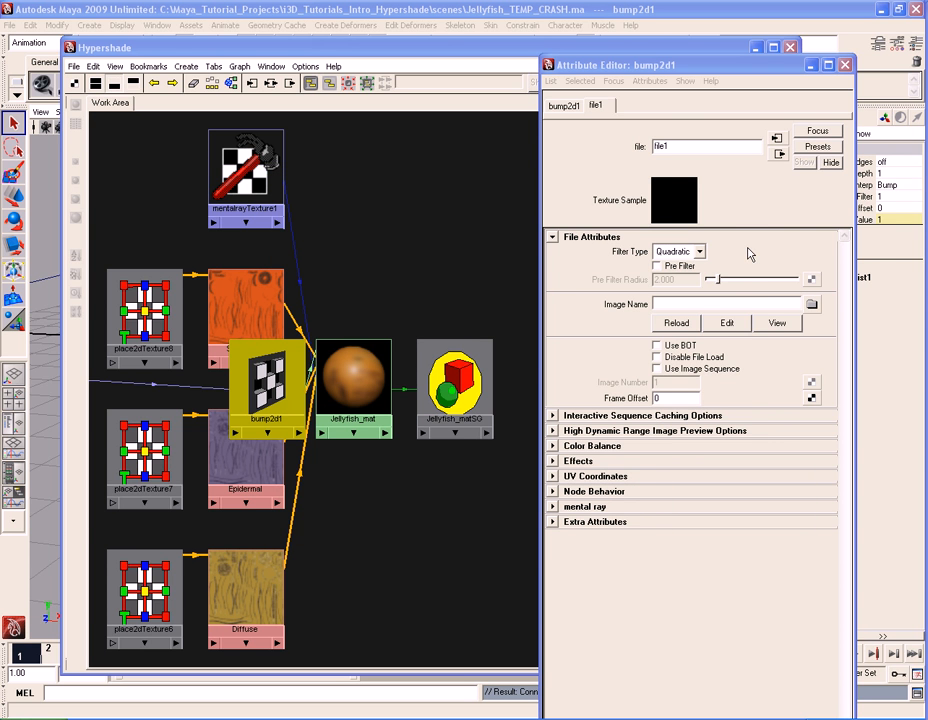
{"action": "left_click", "coordinate": [700, 251]}
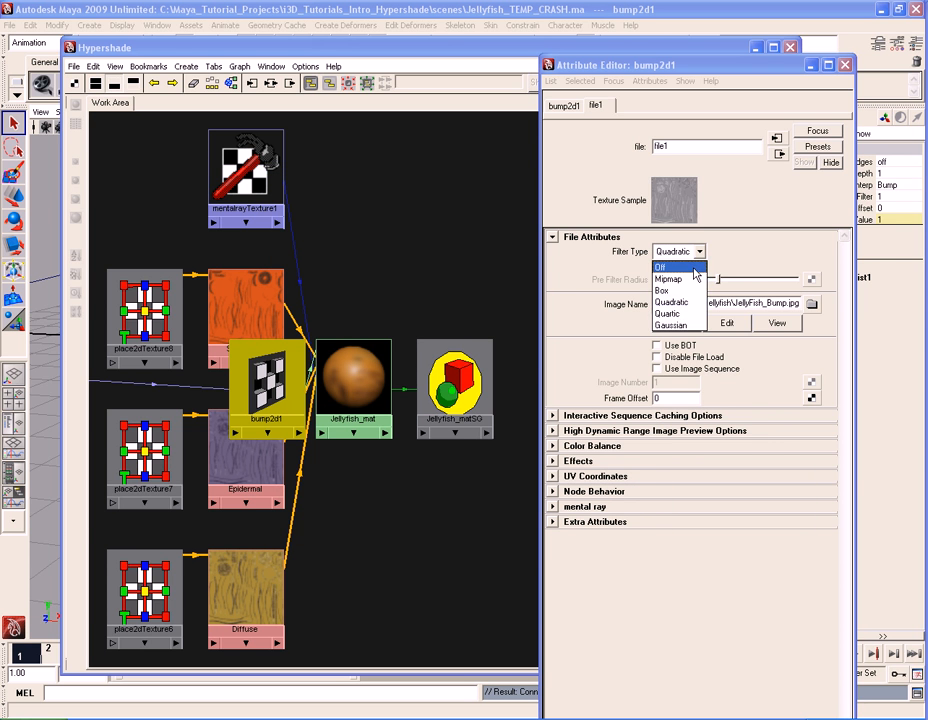
{"action": "left_click", "coordinate": [700, 264]}
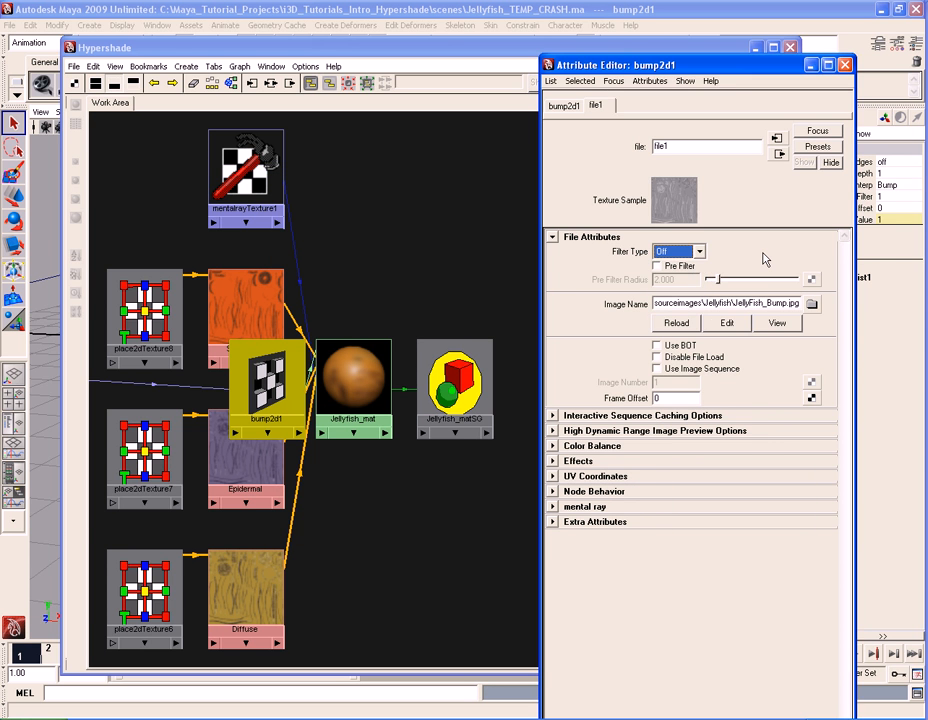
Set the Bump Depth of bump2d1 to 0.1 and close the attribute display
{"action": "left_click", "coordinate": [564, 106]}
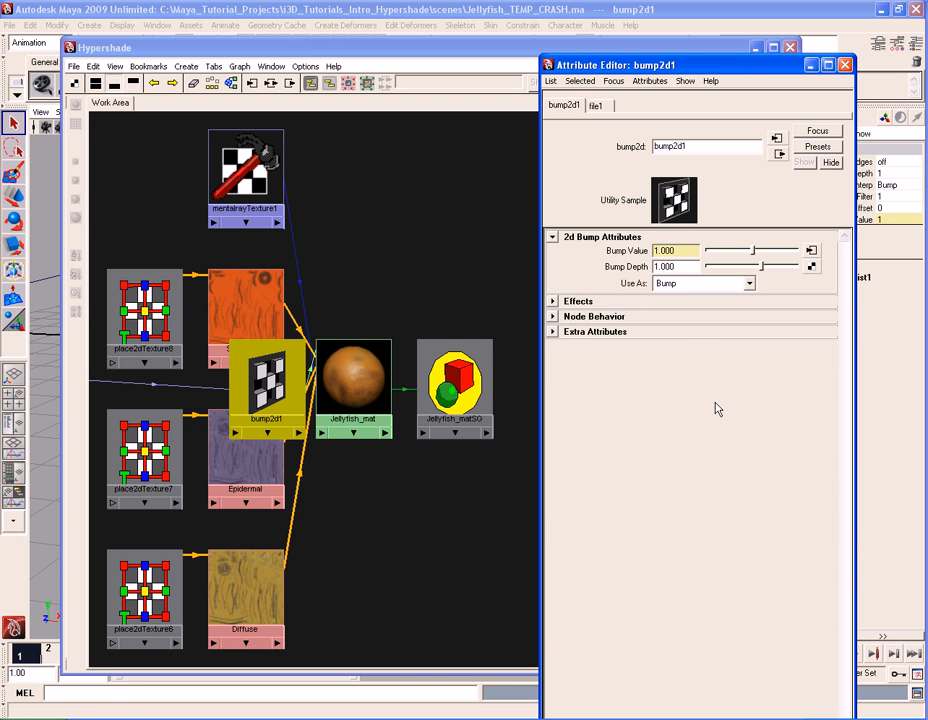
{"action": "left_click", "coordinate": [690, 266]}
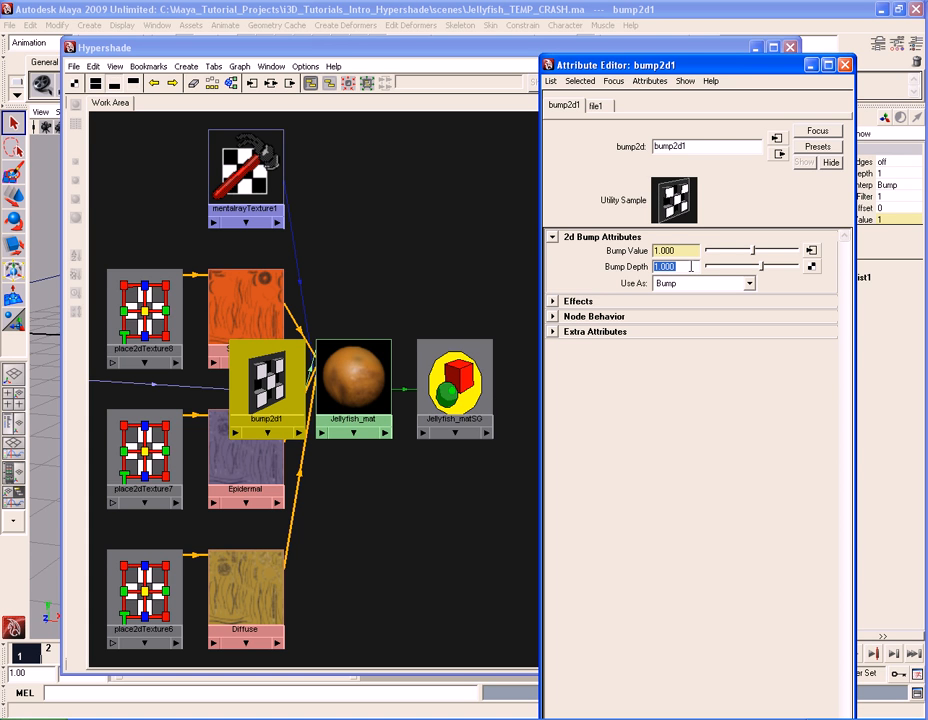
{"action": "type", "text": "0.1"}
{"action": "key", "text": "Return"}
{"action": "left_click", "coordinate": [845, 64]}
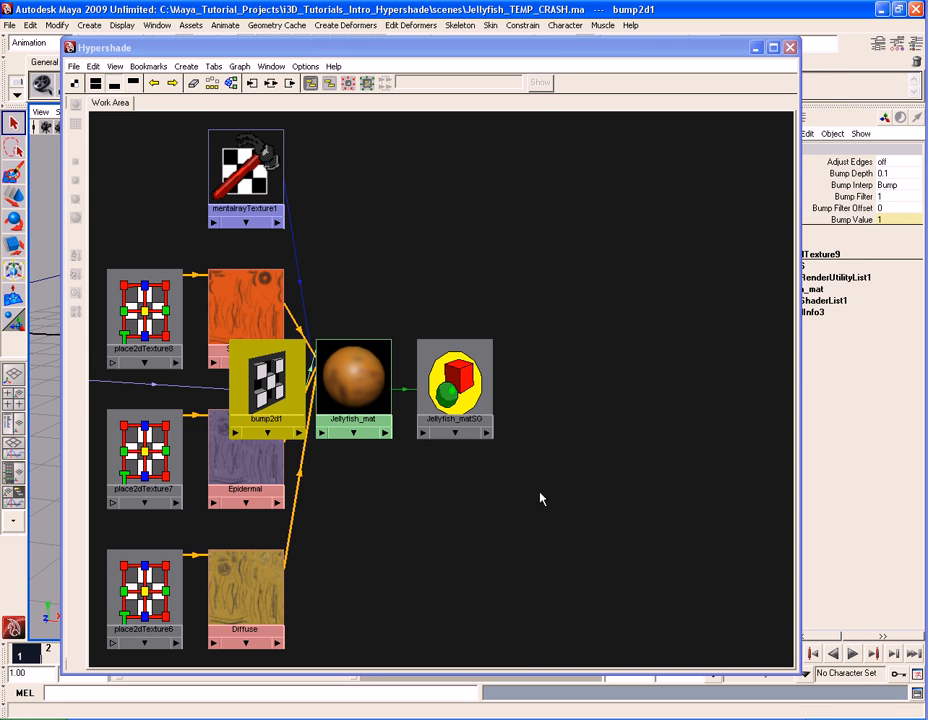
Rearrange the Hypershade graph so all nodes are laid out without overlap, then clear the selection
{"action": "left_click", "coordinate": [213, 84]}
{"action": "key", "text": "a"}
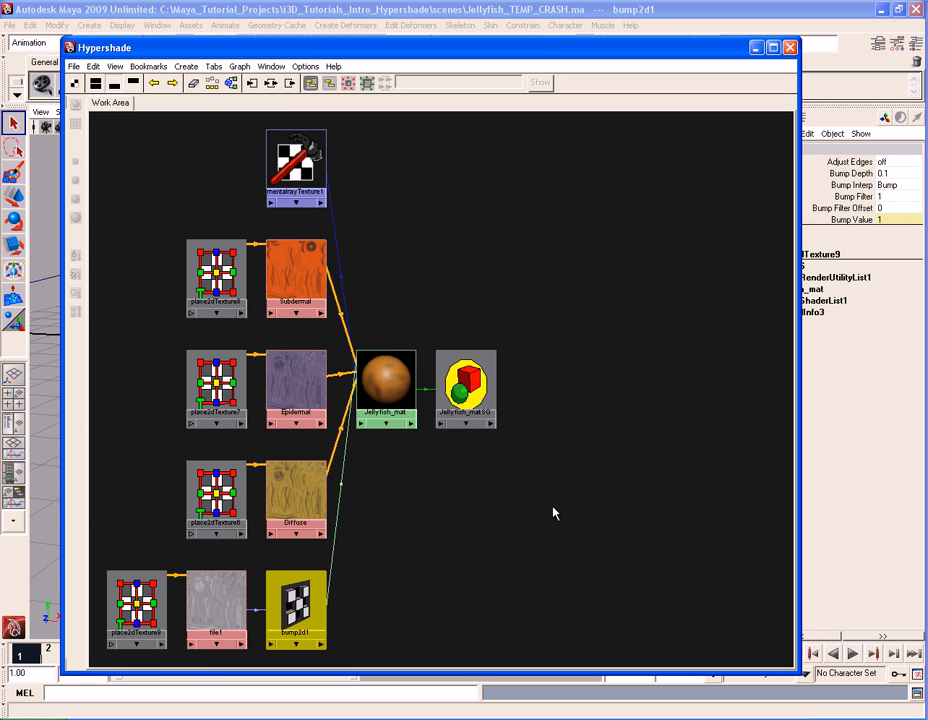
{"action": "left_click", "coordinate": [383, 466]}
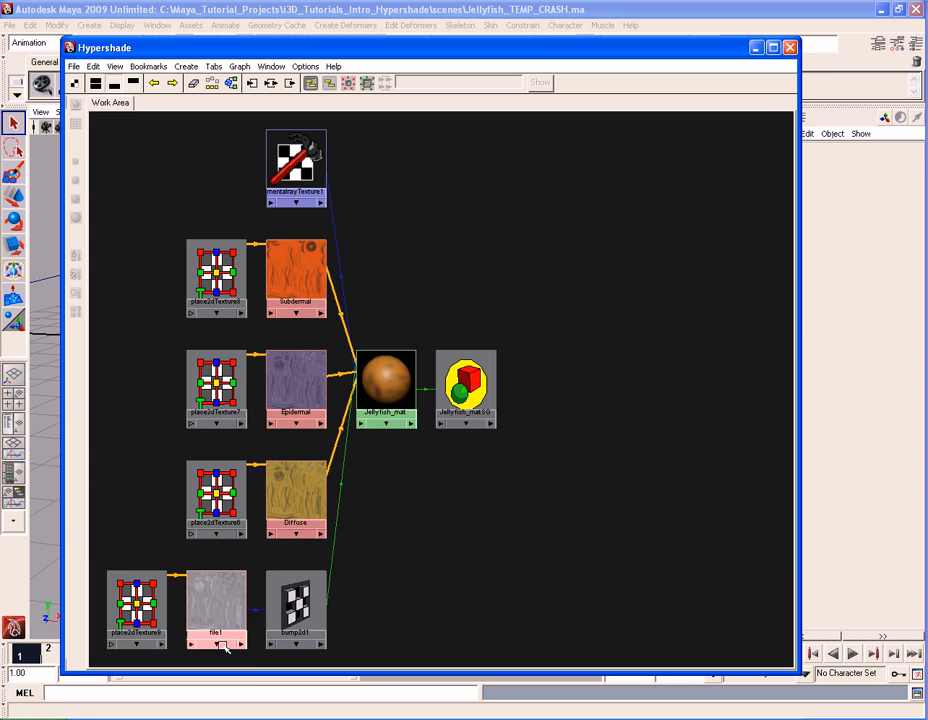
Rename the file1 texture node to Bump
{"action": "right_click_drag", "start_coordinate": [205, 598], "coordinate": [196, 672]}
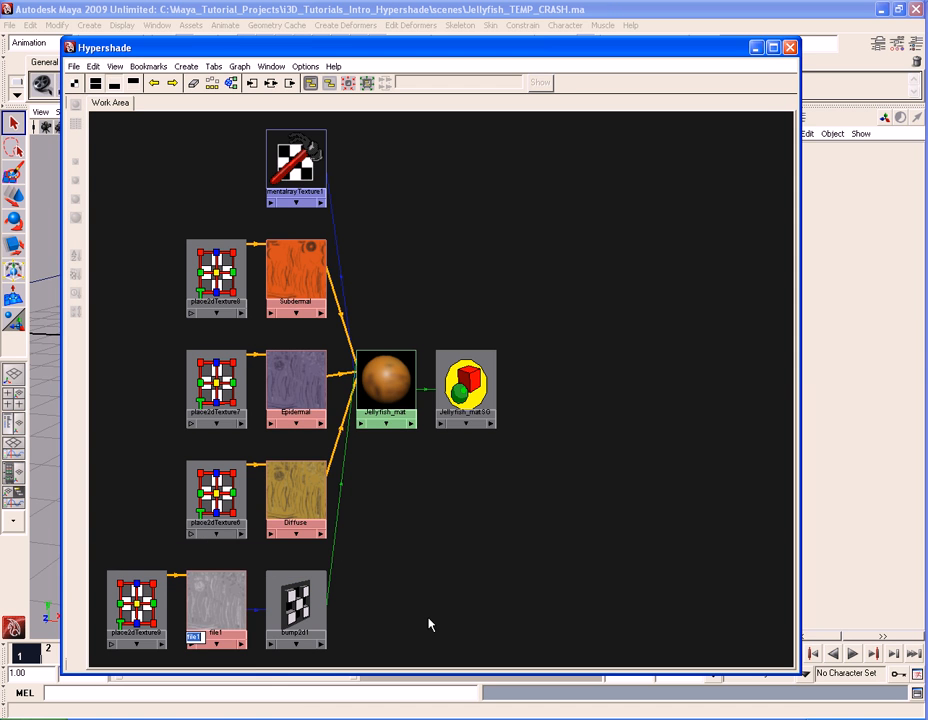
{"action": "type", "text": "Bump"}
{"action": "key", "text": "Return"}
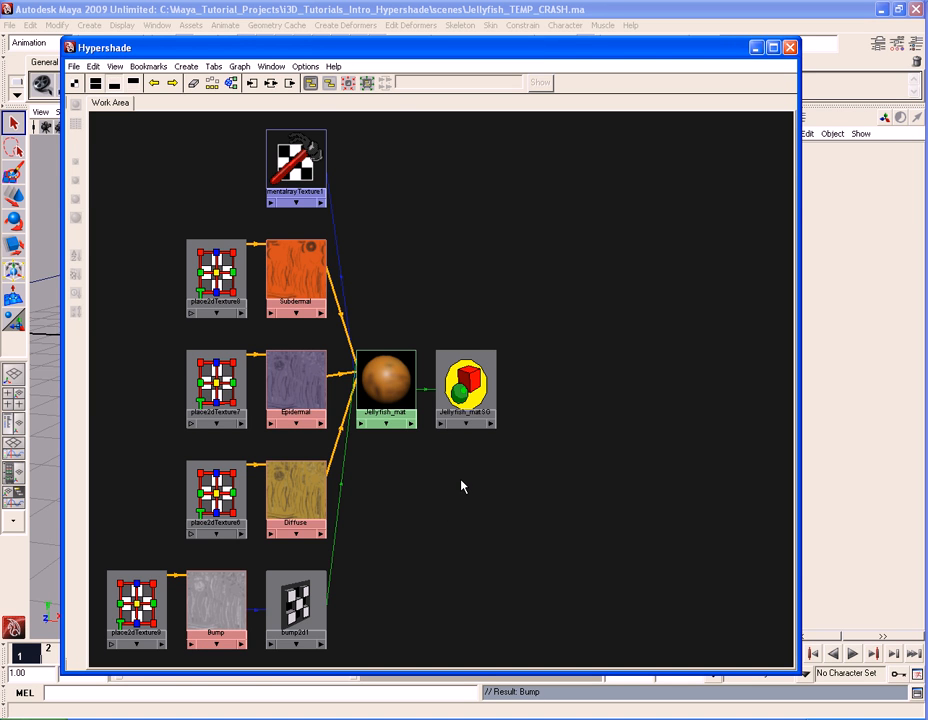
Check the bump connection in Jellyfish_mat's attributes, collapse the Bump Shader section and close the attribute display
{"action": "double_click", "coordinate": [386, 380]}
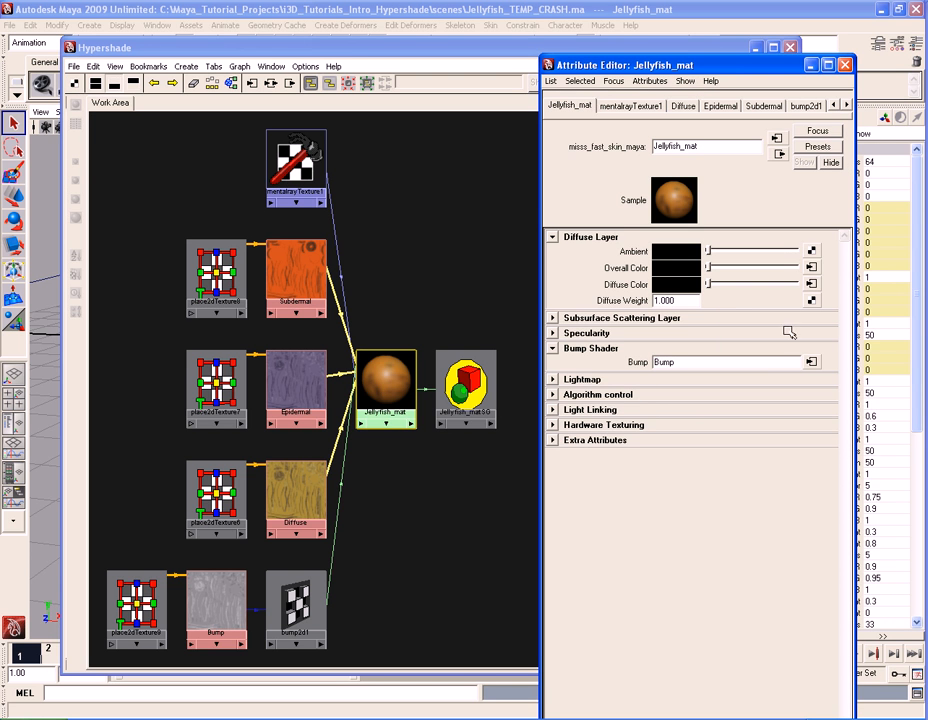
{"action": "left_click", "coordinate": [606, 349]}
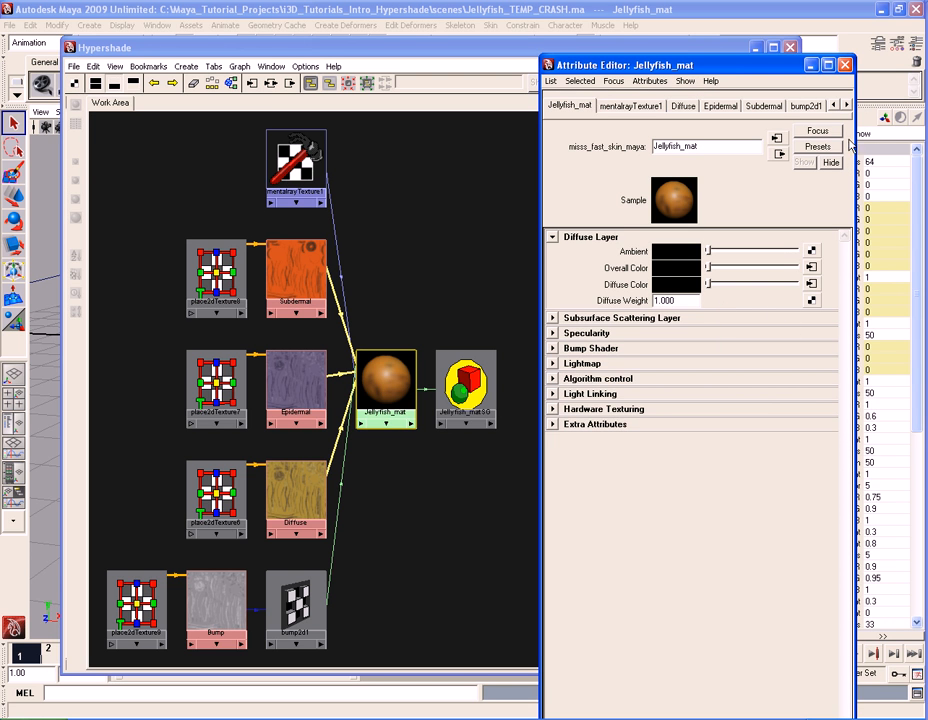
{"action": "left_click", "coordinate": [845, 65]}
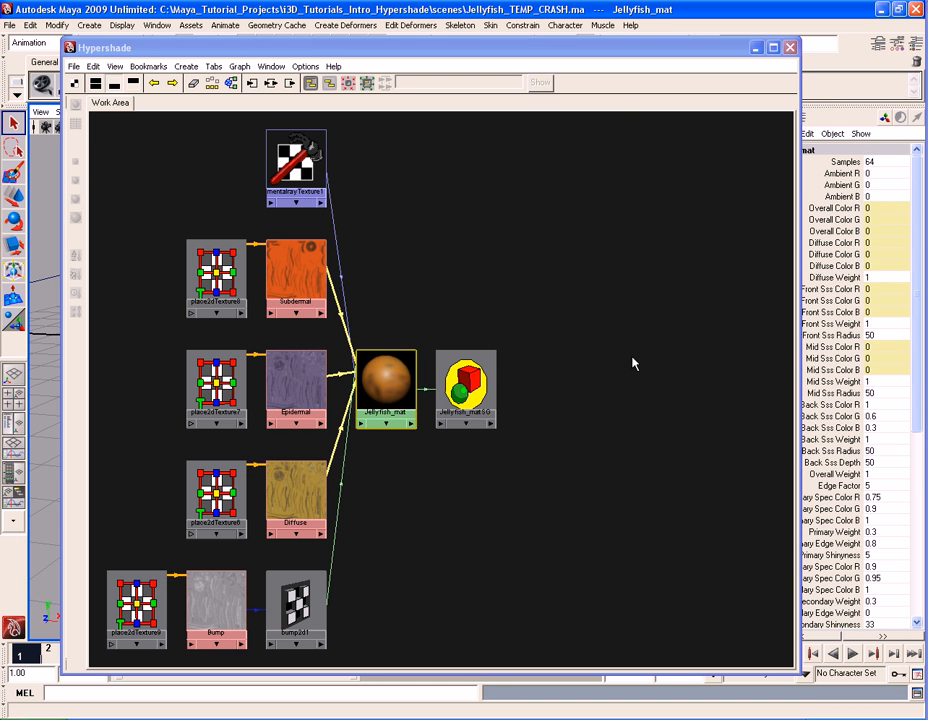